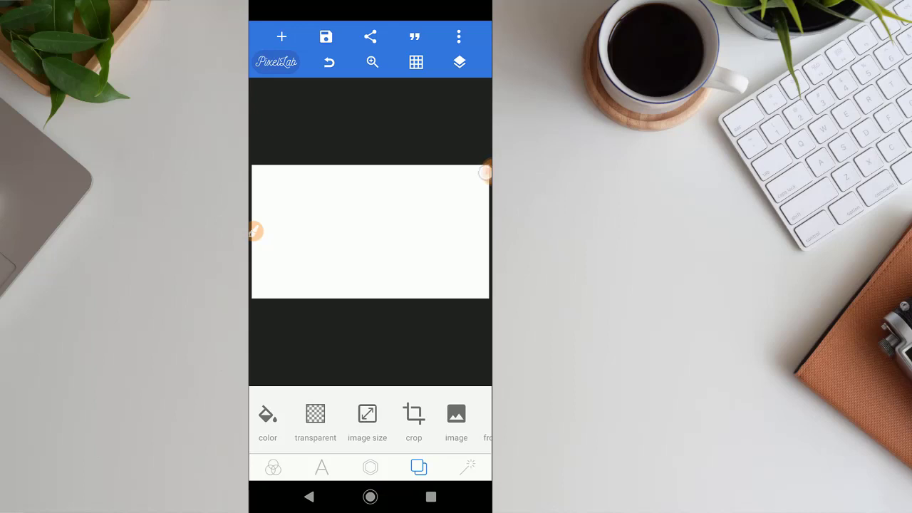
# Switch the white canvas background to transparent
pyautogui.click(277, 62)
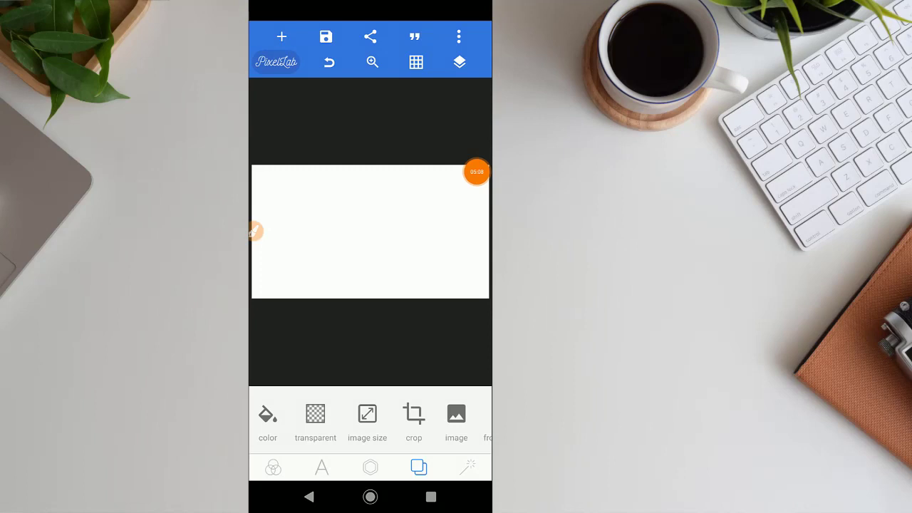
# Clear the background, then try white, orange, teal and brown swatch fills
pyautogui.click(315, 414)
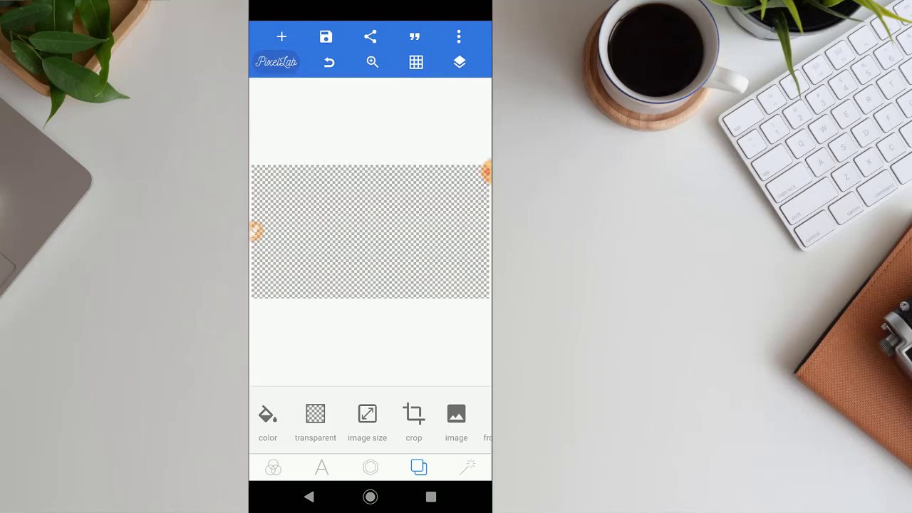
pyautogui.click(268, 414)
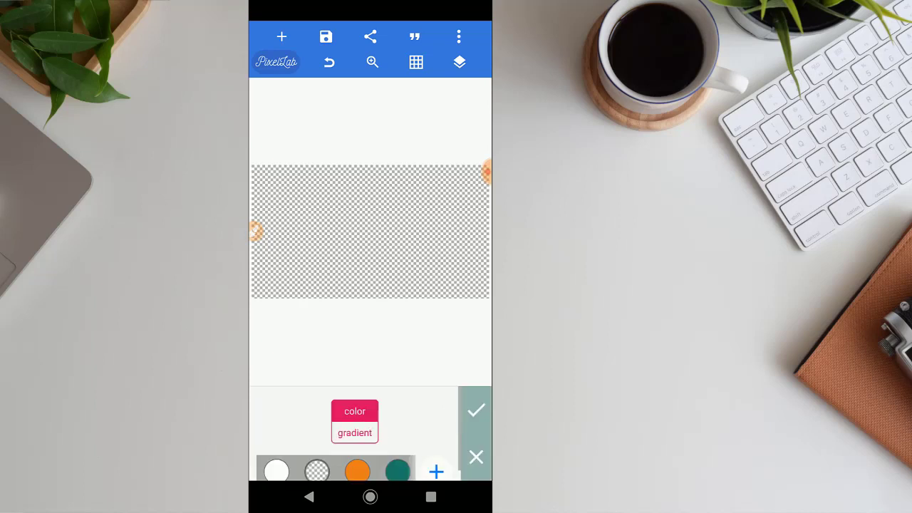
pyautogui.click(276, 472)
pyautogui.click(357, 471)
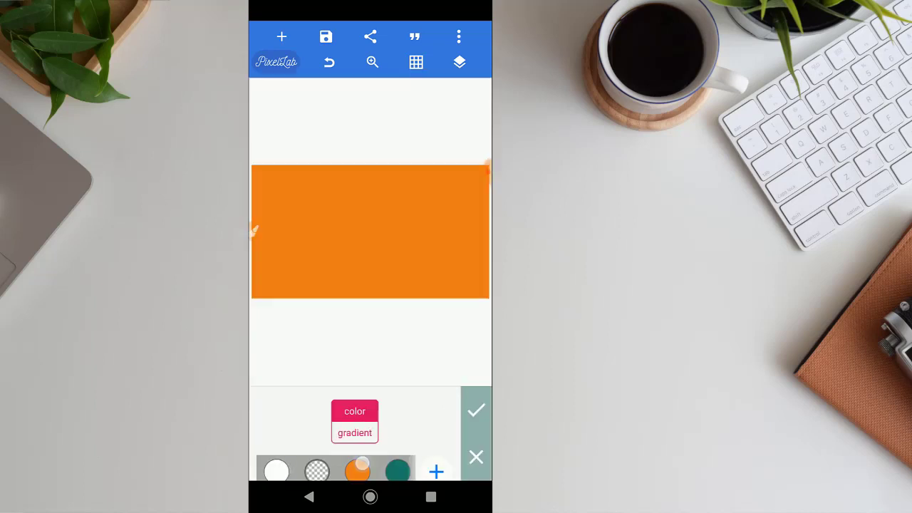
pyautogui.click(398, 471)
pyautogui.moveTo(399, 471); pyautogui.dragTo(333, 471)
pyautogui.click(372, 471)
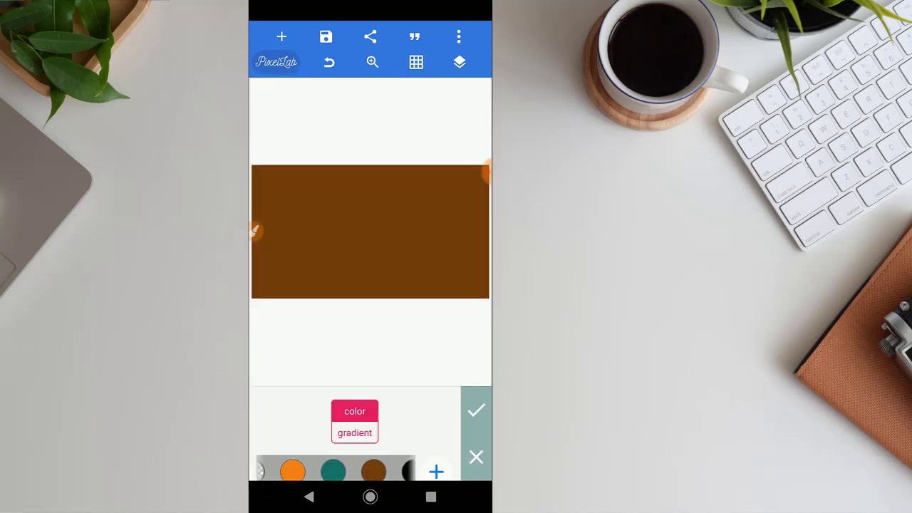
# Adjust the phone's screen brightness from quick settings and return to the editor
pyautogui.moveTo(370, 3); pyautogui.dragTo(371, 250)
pyautogui.moveTo(370, 214); pyautogui.dragTo(371, 427)
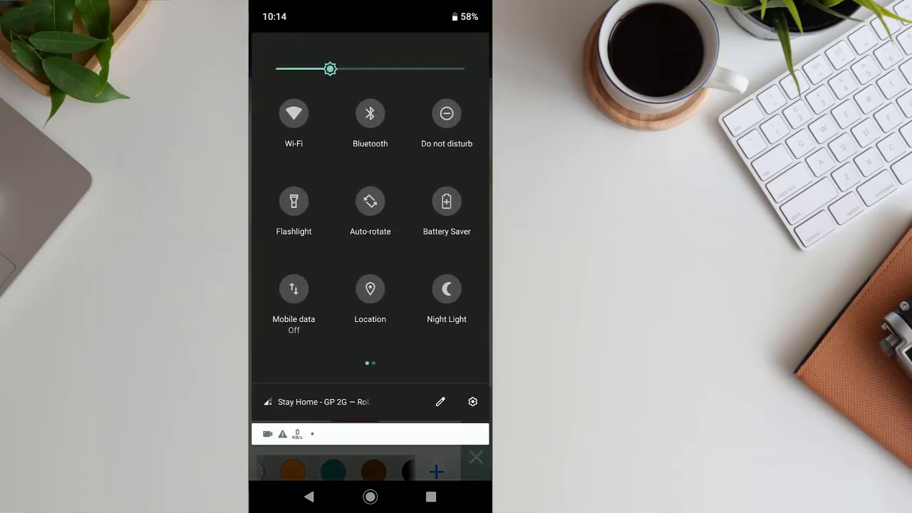
pyautogui.moveTo(330, 67); pyautogui.dragTo(406, 68)
pyautogui.moveTo(370, 428); pyautogui.dragTo(371, 107)
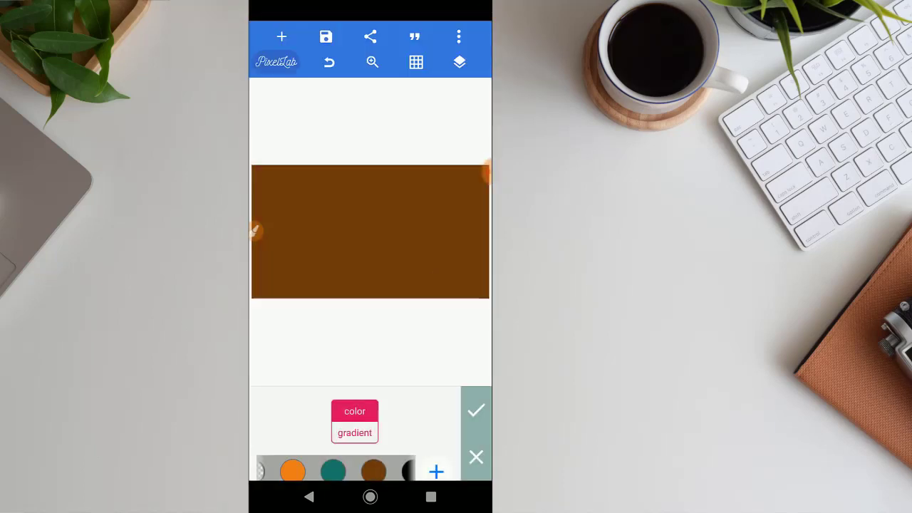
# Try a green fill, scrolling through the background colour swatches
pyautogui.moveTo(399, 461)
pyautogui.mouseDown()
pyautogui.moveTo(285, 462)
pyautogui.moveTo(385, 461)
pyautogui.mouseUp()
pyautogui.click(389, 456)
pyautogui.moveTo(285, 461)
pyautogui.mouseDown()
pyautogui.moveTo(359, 455)
pyautogui.moveTo(286, 461)
pyautogui.mouseUp()
pyautogui.moveTo(399, 461)
pyautogui.mouseDown()
pyautogui.moveTo(285, 461)
pyautogui.moveTo(347, 459)
pyautogui.mouseUp()
pyautogui.moveTo(285, 462); pyautogui.dragTo(399, 461)
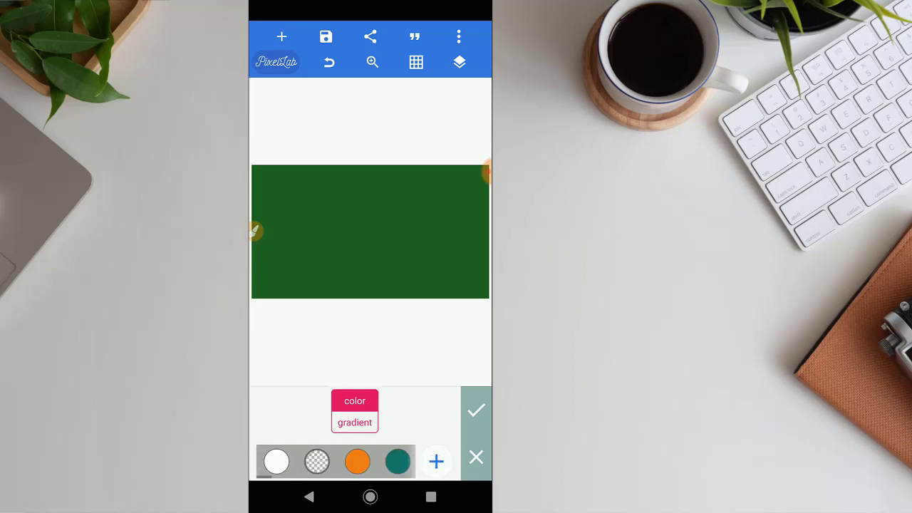
# Fill the background with a custom dark red, #9A1325
pyautogui.click(436, 462)
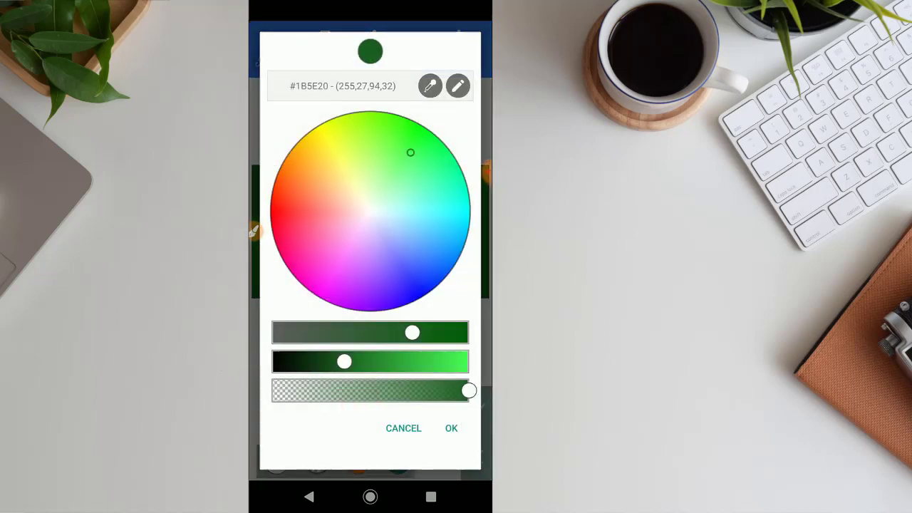
pyautogui.moveTo(360, 224)
pyautogui.mouseDown()
pyautogui.moveTo(403, 210)
pyautogui.moveTo(326, 210)
pyautogui.moveTo(283, 224)
pyautogui.mouseUp()
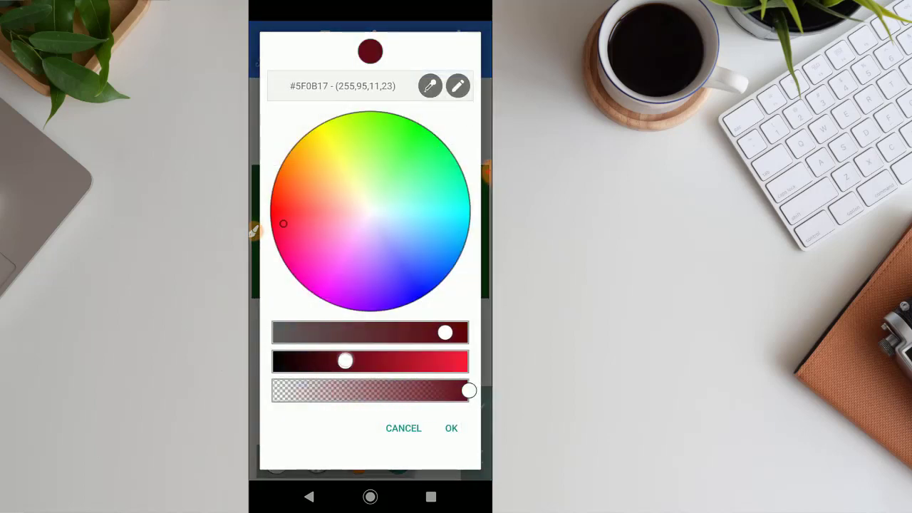
pyautogui.moveTo(344, 361); pyautogui.dragTo(391, 362)
pyautogui.click(452, 427)
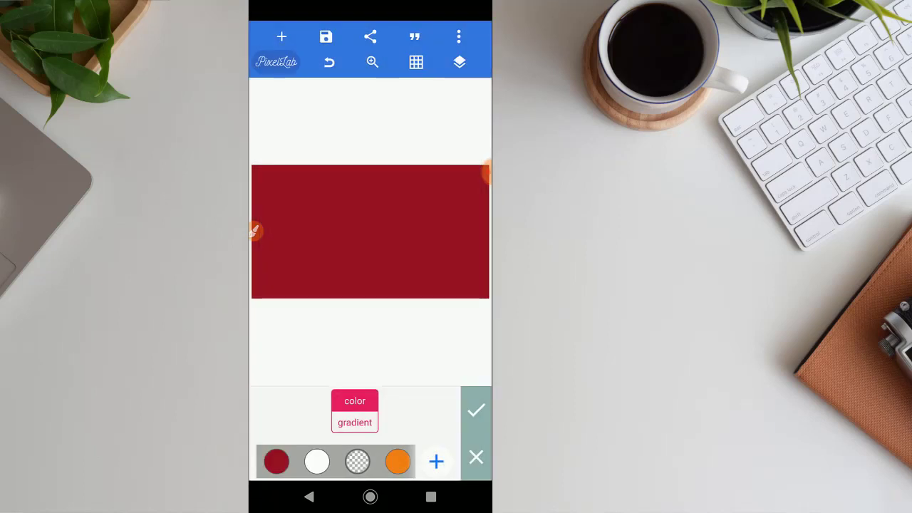
# Switch to gradient fills and set the first gradient stop to magenta
pyautogui.click(353, 423)
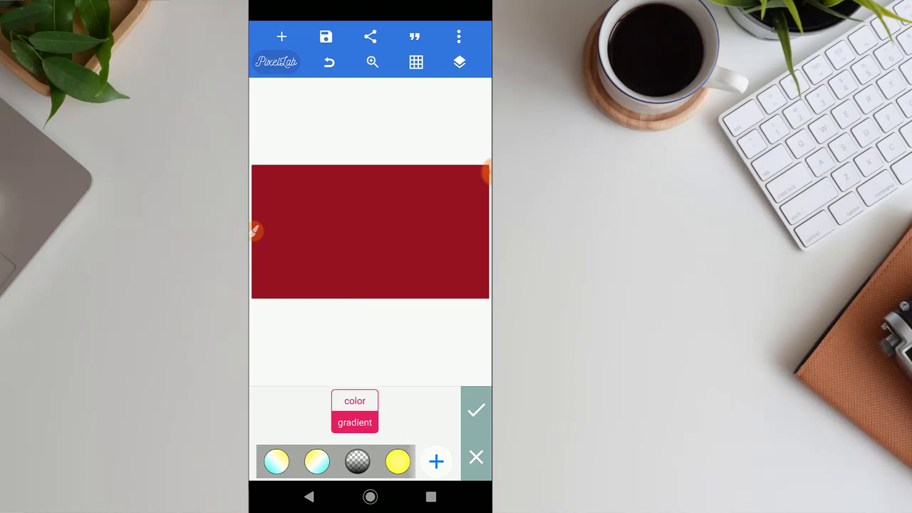
pyautogui.click(436, 461)
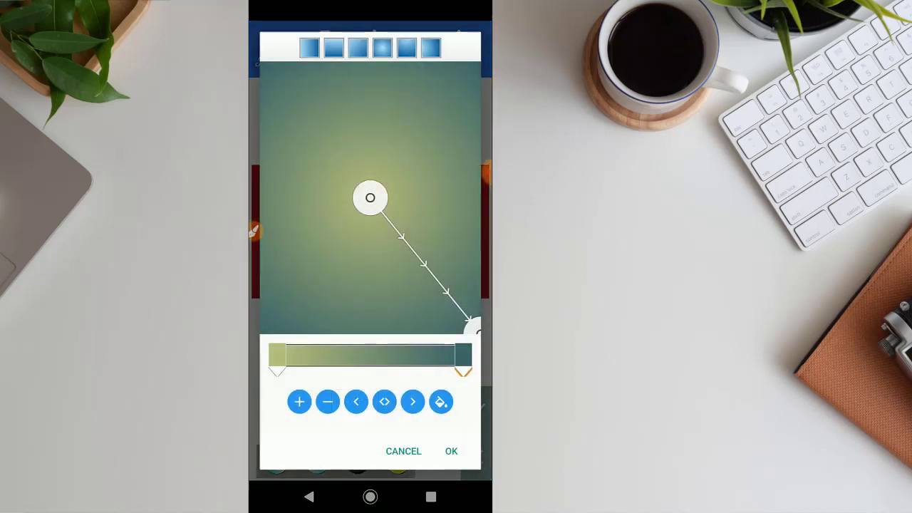
pyautogui.click(441, 402)
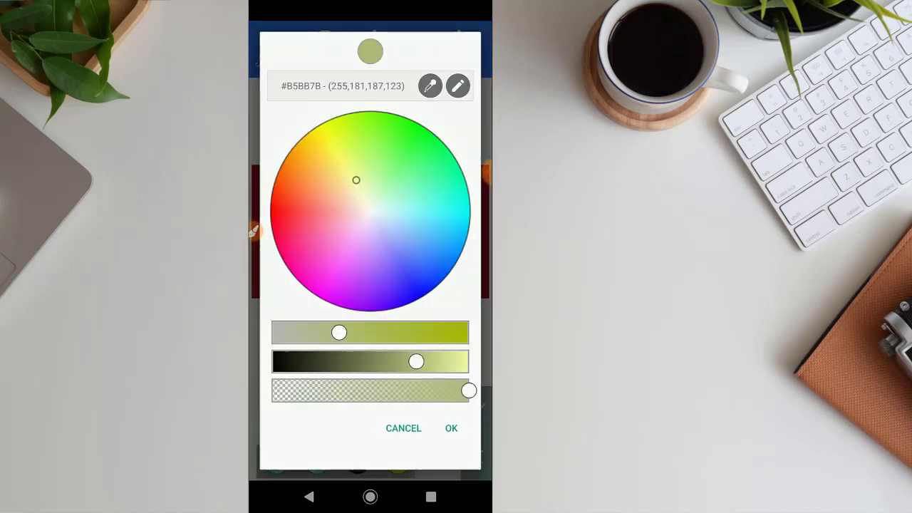
pyautogui.click(309, 280)
pyautogui.click(420, 362)
pyautogui.click(451, 428)
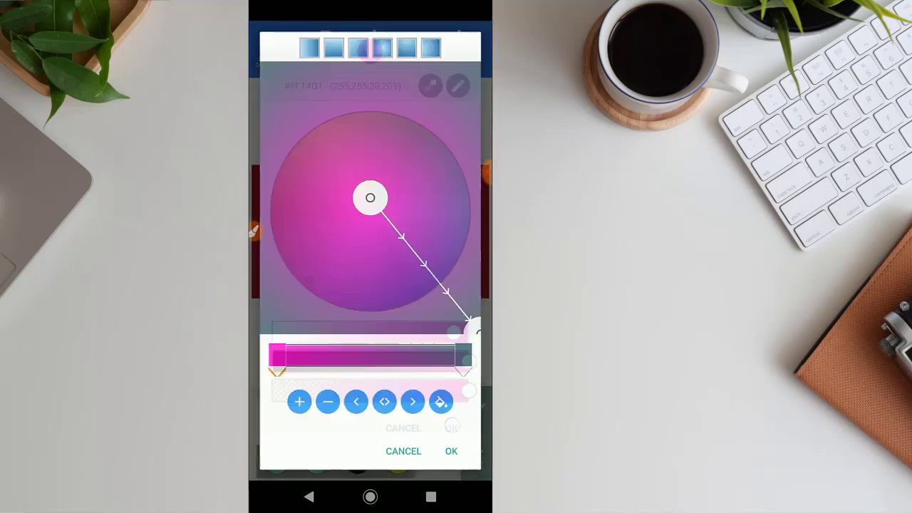
# Set the second stop to purple and apply the radial gradient
pyautogui.click(463, 357)
pyautogui.click(441, 402)
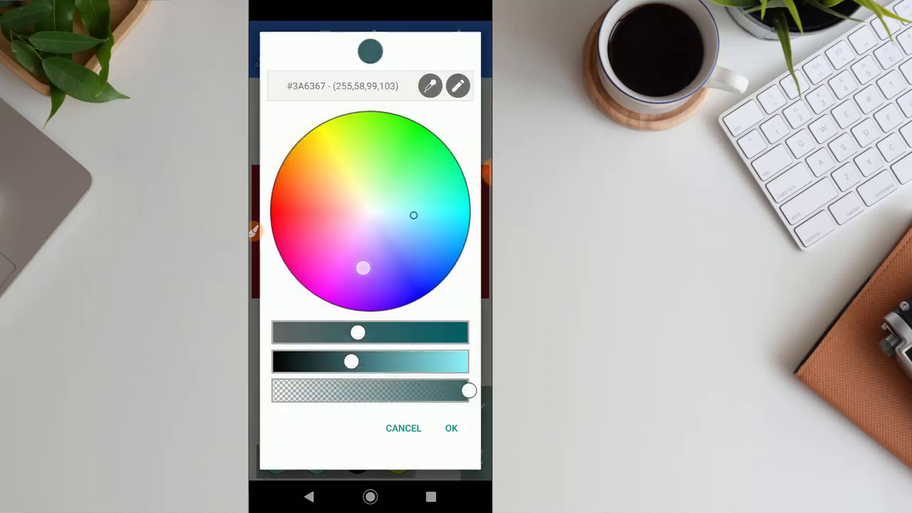
pyautogui.moveTo(362, 265); pyautogui.dragTo(350, 303)
pyautogui.moveTo(350, 361)
pyautogui.mouseDown()
pyautogui.moveTo(470, 362)
pyautogui.moveTo(420, 361)
pyautogui.mouseUp()
pyautogui.click(451, 427)
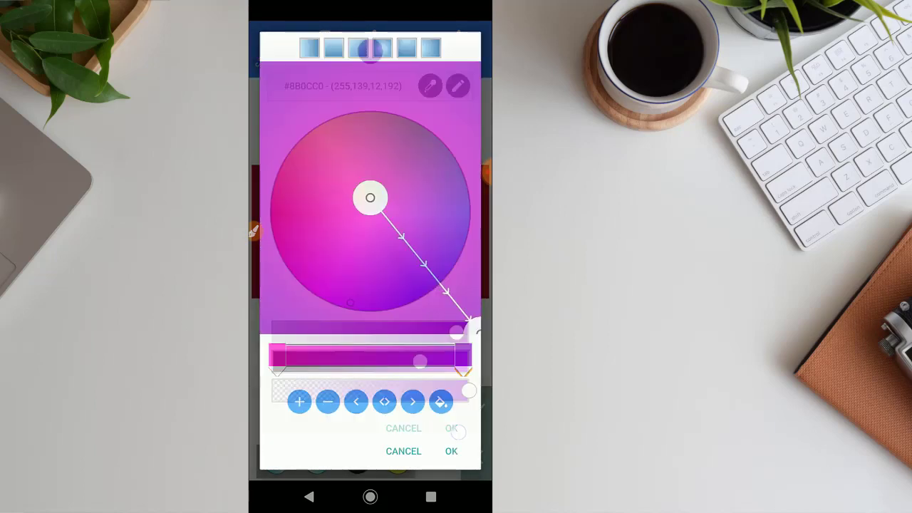
pyautogui.click(451, 450)
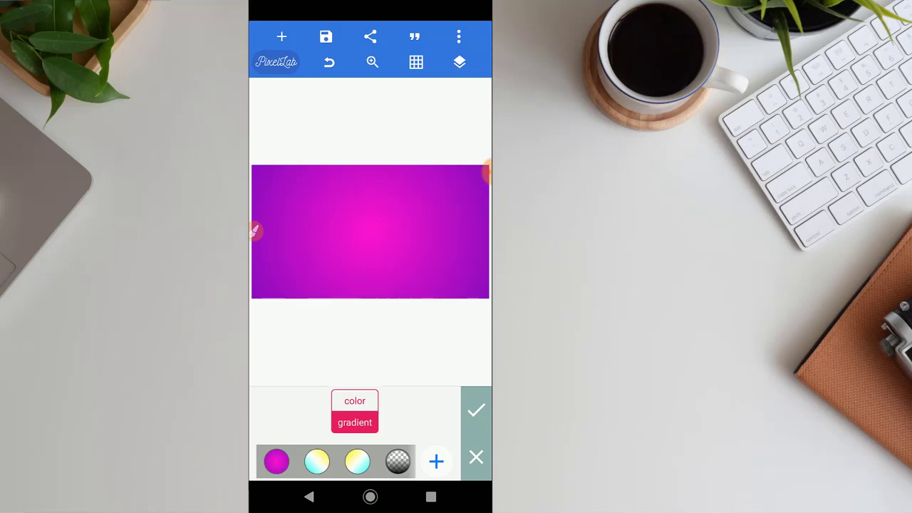
pyautogui.click(476, 409)
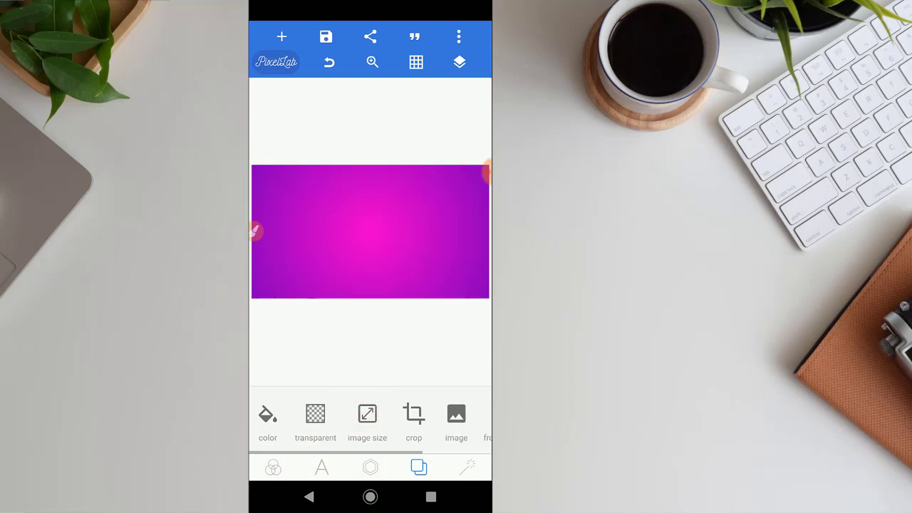
# Reopen the magenta-purple gradient editor and drag its centre down and back up
pyautogui.click(267, 417)
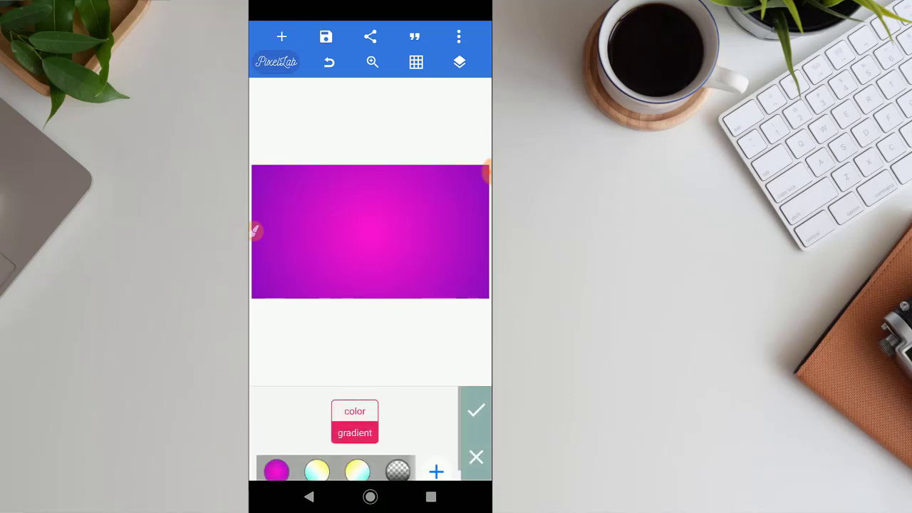
pyautogui.click(437, 471)
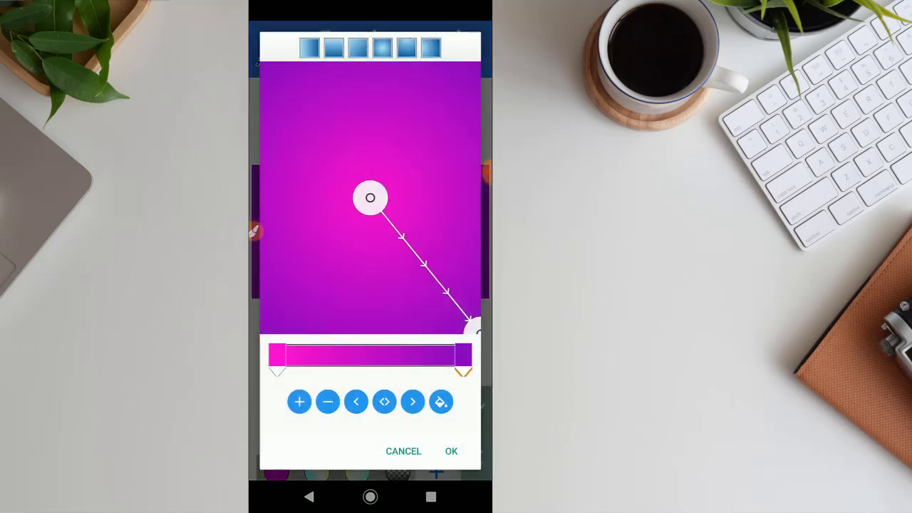
pyautogui.moveTo(369, 197); pyautogui.dragTo(372, 270)
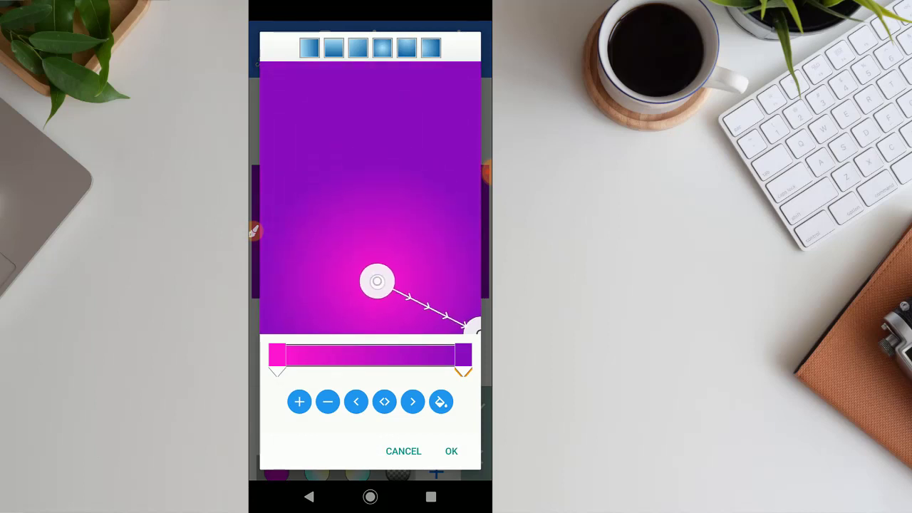
pyautogui.moveTo(372, 270); pyautogui.dragTo(370, 204)
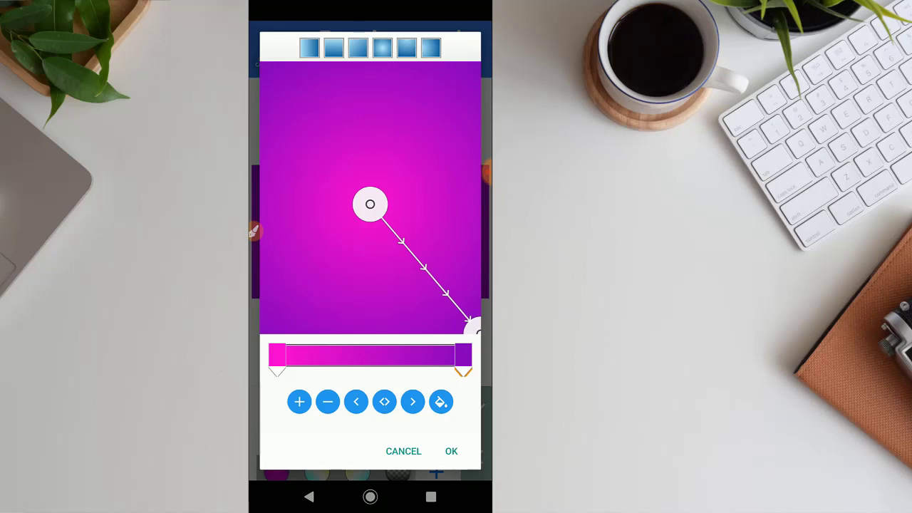
# Make the magenta stop fully transparent and lower the gradient centre
pyautogui.click(277, 355)
pyautogui.click(441, 402)
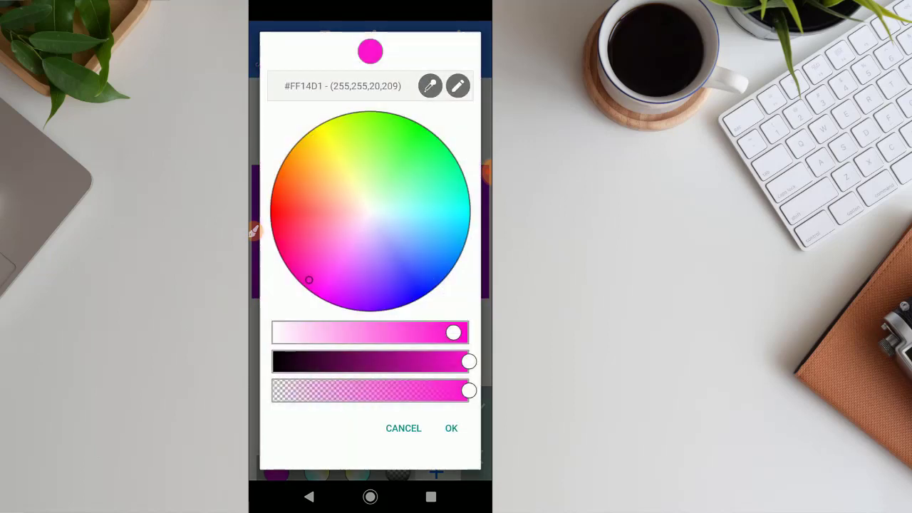
pyautogui.moveTo(468, 391); pyautogui.dragTo(270, 396)
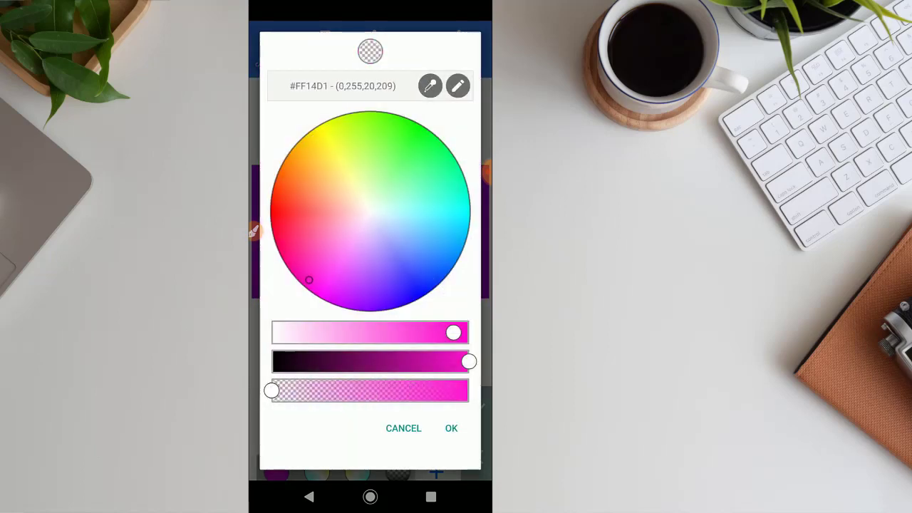
pyautogui.click(451, 429)
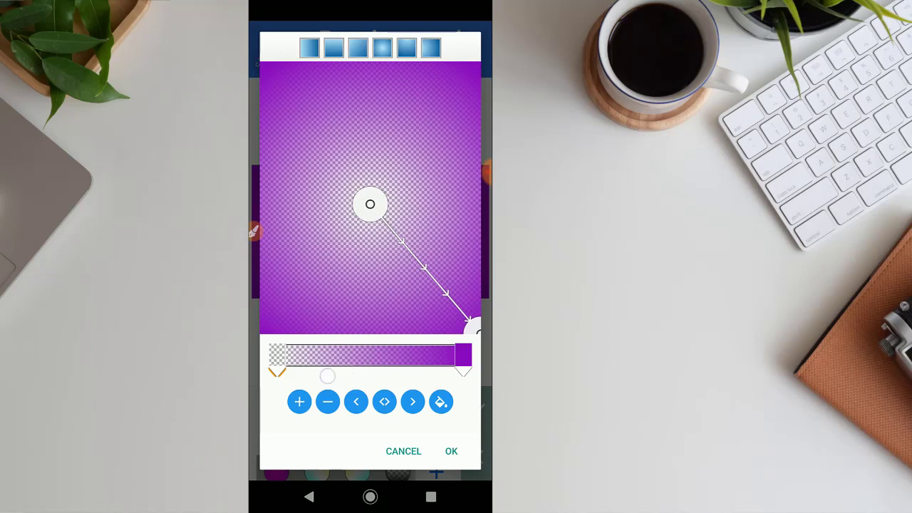
pyautogui.moveTo(455, 361)
pyautogui.mouseDown()
pyautogui.moveTo(312, 367)
pyautogui.moveTo(422, 366)
pyautogui.moveTo(349, 371)
pyautogui.moveTo(379, 369)
pyautogui.mouseUp()
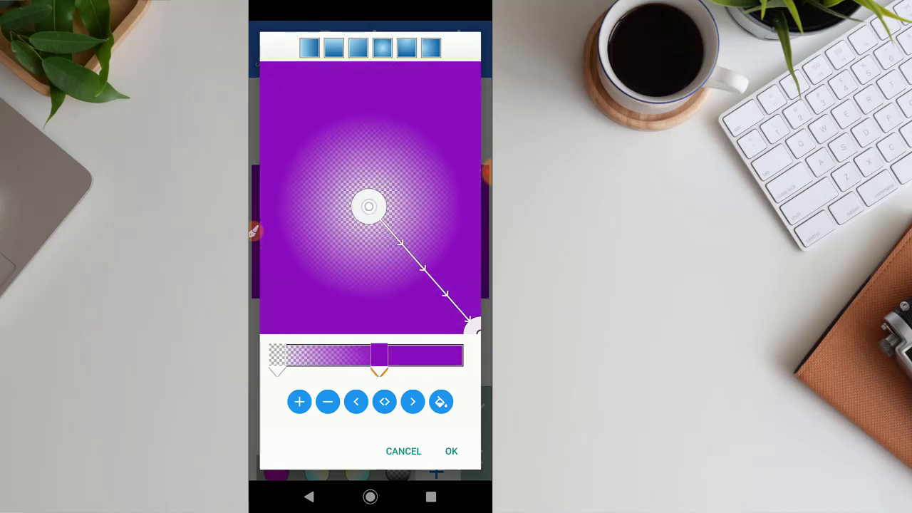
pyautogui.moveTo(370, 205); pyautogui.dragTo(375, 271)
pyautogui.moveTo(379, 363); pyautogui.dragTo(453, 362)
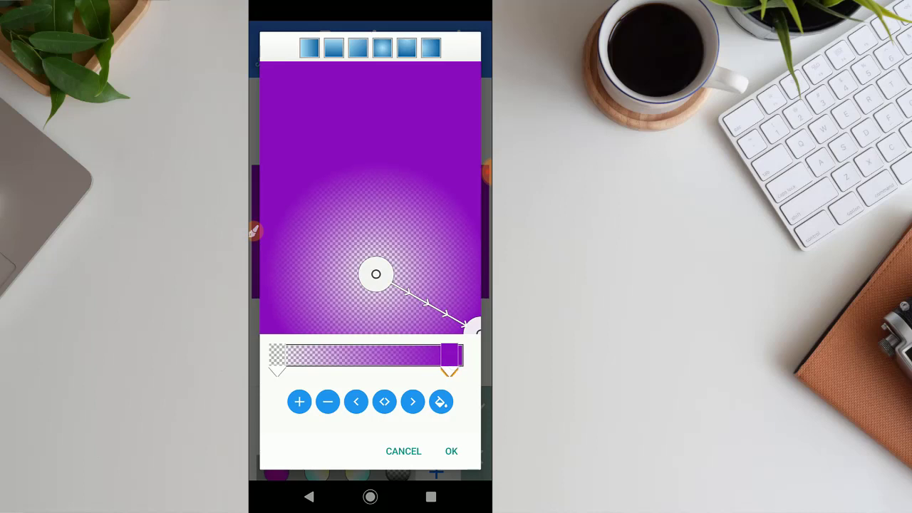
pyautogui.click(451, 452)
# Move the gradient centre upper right and push the purple stop to the far end
pyautogui.click(436, 471)
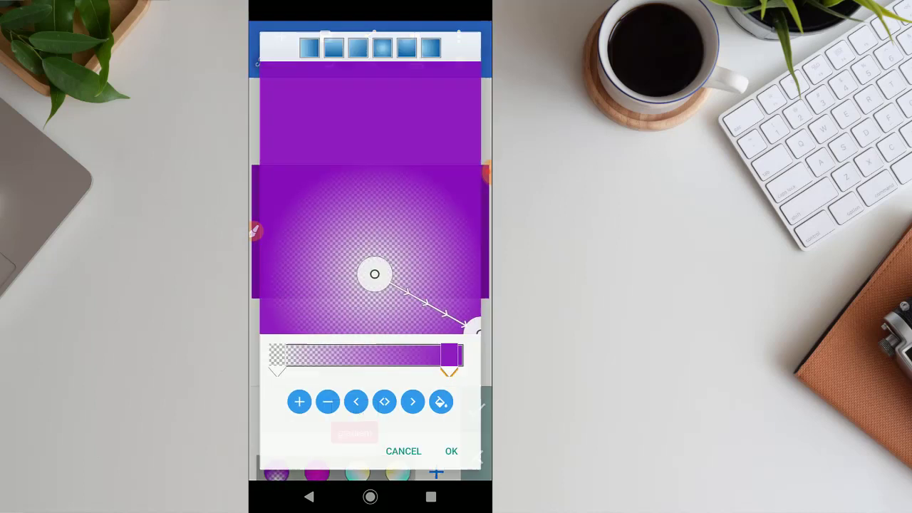
pyautogui.moveTo(375, 271); pyautogui.dragTo(450, 211)
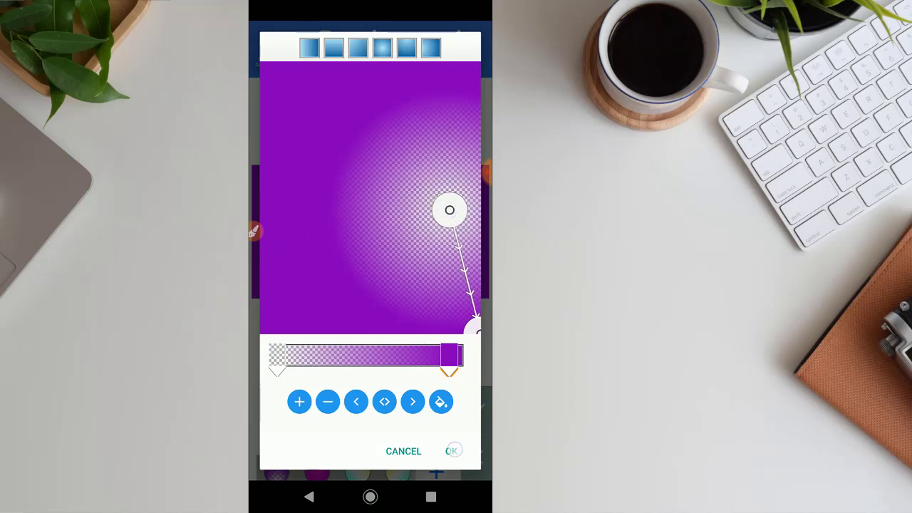
pyautogui.click(454, 450)
pyautogui.click(436, 471)
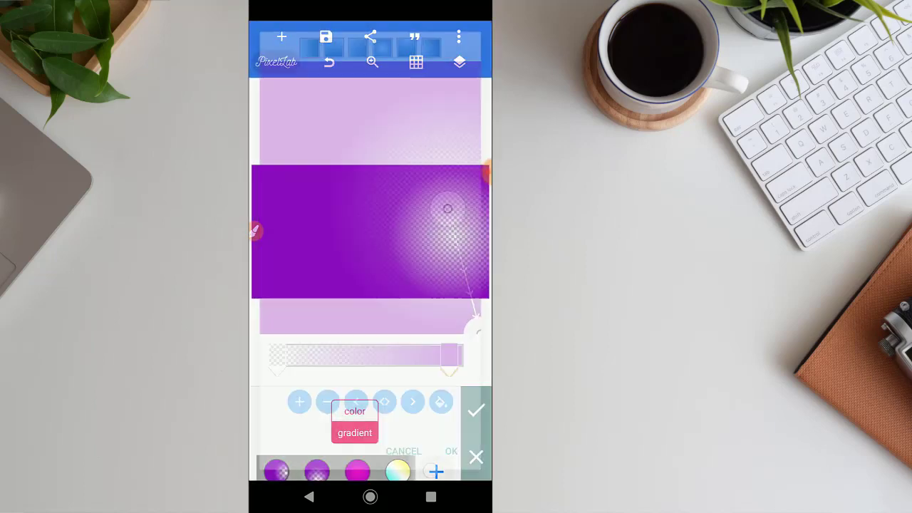
pyautogui.moveTo(449, 356)
pyautogui.mouseDown()
pyautogui.moveTo(428, 360)
pyautogui.moveTo(484, 365)
pyautogui.mouseUp()
pyautogui.moveTo(447, 208); pyautogui.dragTo(417, 206)
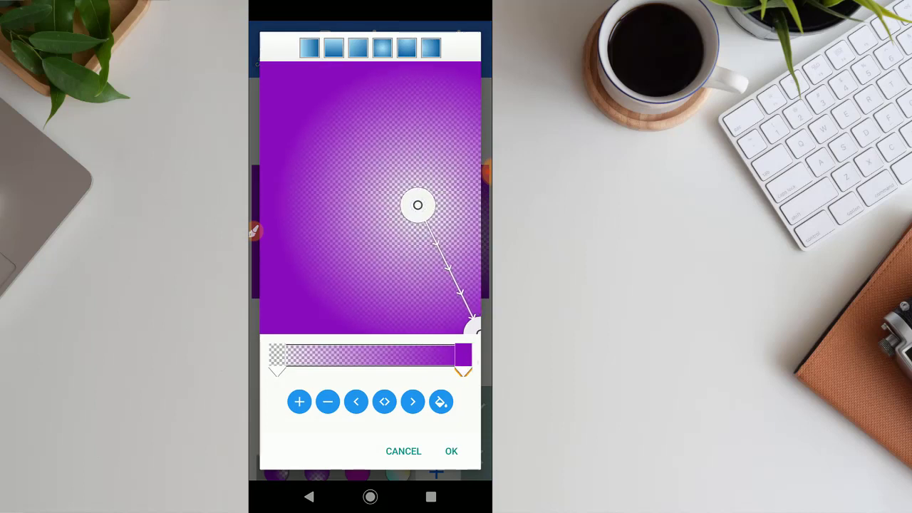
pyautogui.click(451, 452)
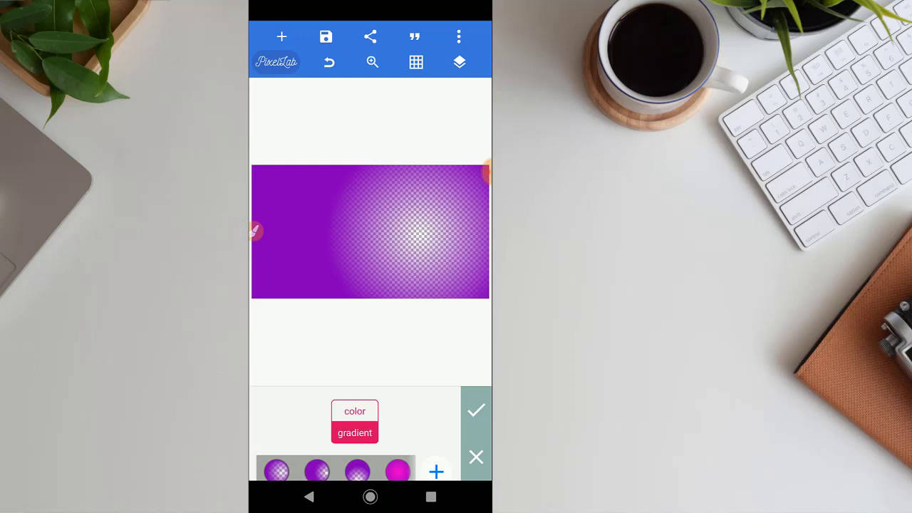
# Add a red badge sticker from Stickers, enlarged to fill the canvas
pyautogui.click(476, 411)
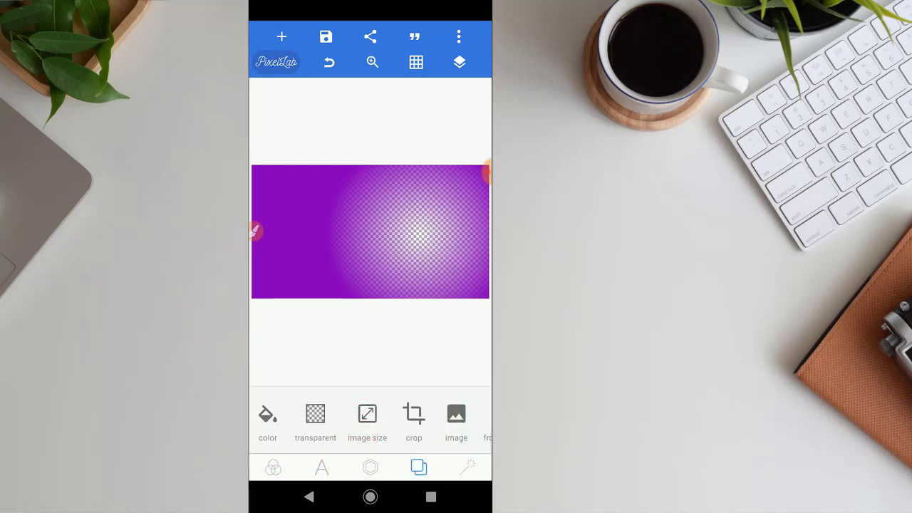
pyautogui.moveTo(442, 417)
pyautogui.mouseDown()
pyautogui.moveTo(300, 417)
pyautogui.moveTo(456, 417)
pyautogui.moveTo(299, 417)
pyautogui.moveTo(399, 427)
pyautogui.mouseUp()
pyautogui.click(370, 467)
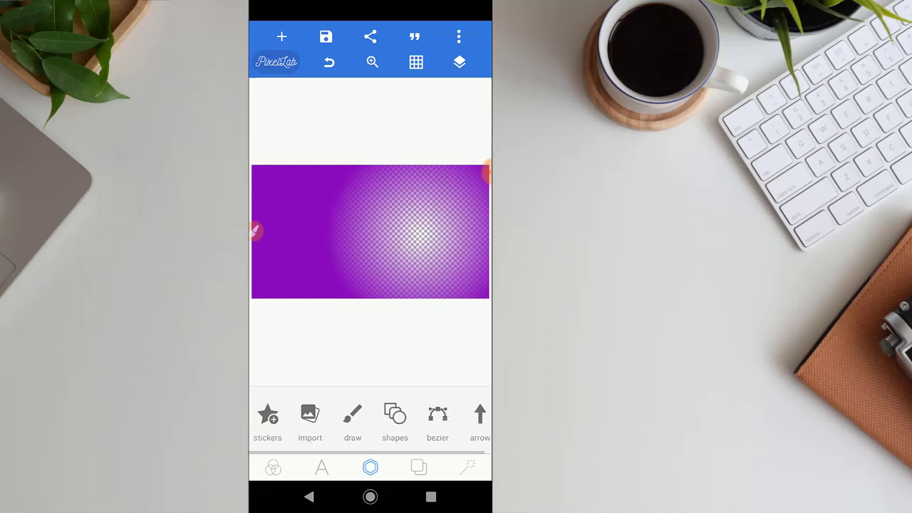
pyautogui.click(268, 417)
pyautogui.moveTo(428, 443); pyautogui.dragTo(285, 444)
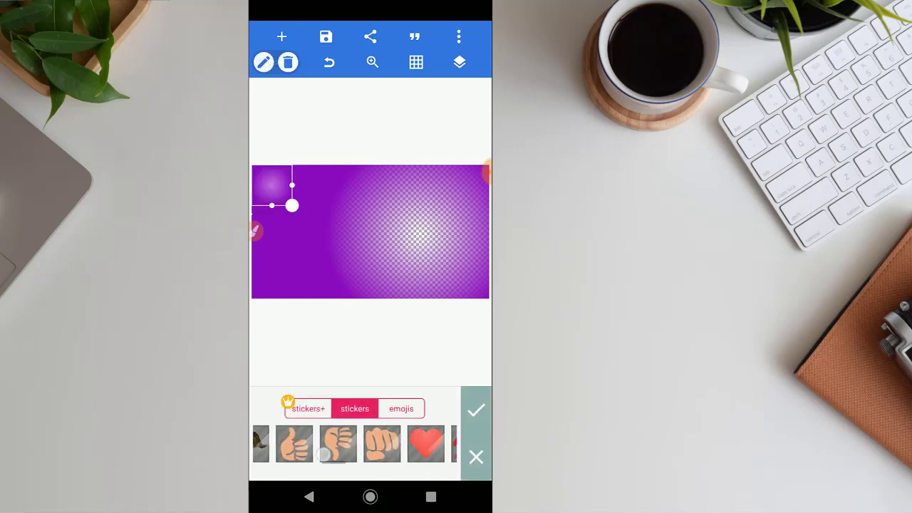
pyautogui.moveTo(428, 444); pyautogui.dragTo(299, 443)
pyautogui.click(347, 443)
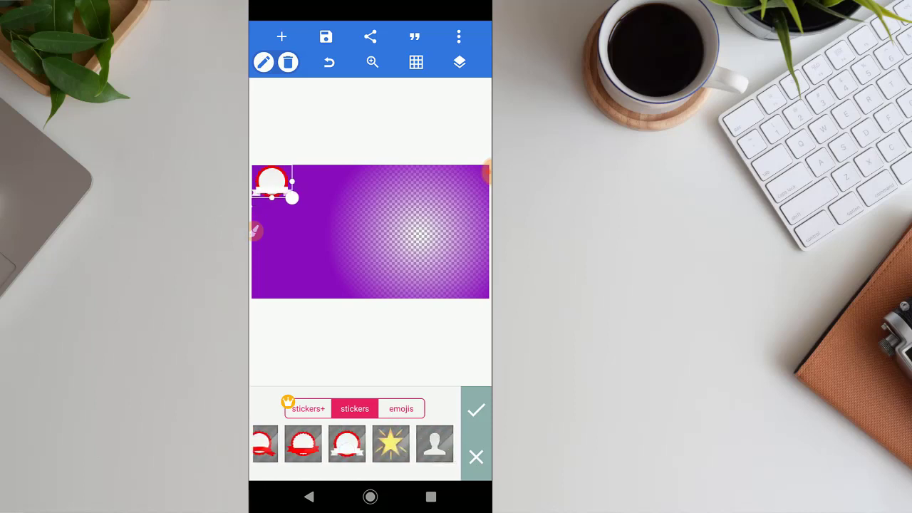
pyautogui.moveTo(292, 198); pyautogui.dragTo(433, 295)
pyautogui.click(476, 410)
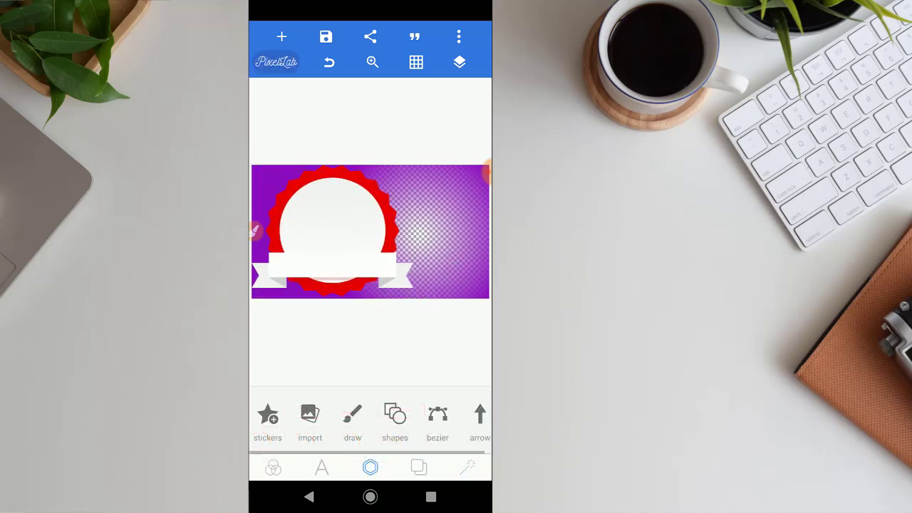
# Delete the red badge sticker
pyautogui.click(332, 228)
pyautogui.click(288, 62)
pyautogui.click(444, 286)
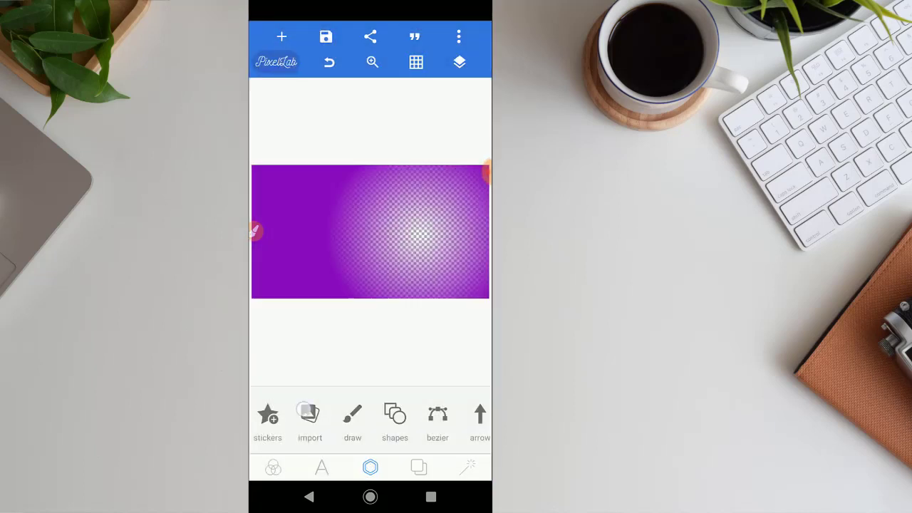
# Import a picture, choosing Photos as the source
pyautogui.click(306, 410)
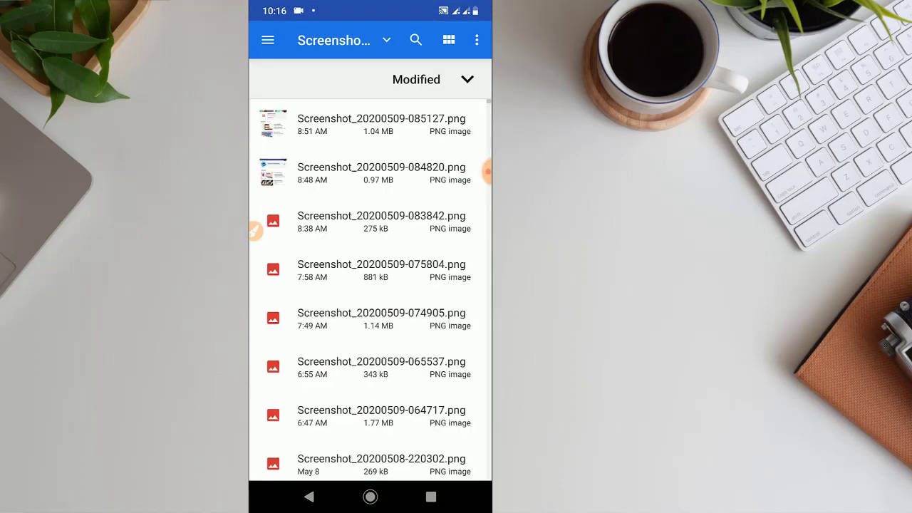
pyautogui.click(266, 40)
pyautogui.moveTo(396, 390); pyautogui.dragTo(432, 251)
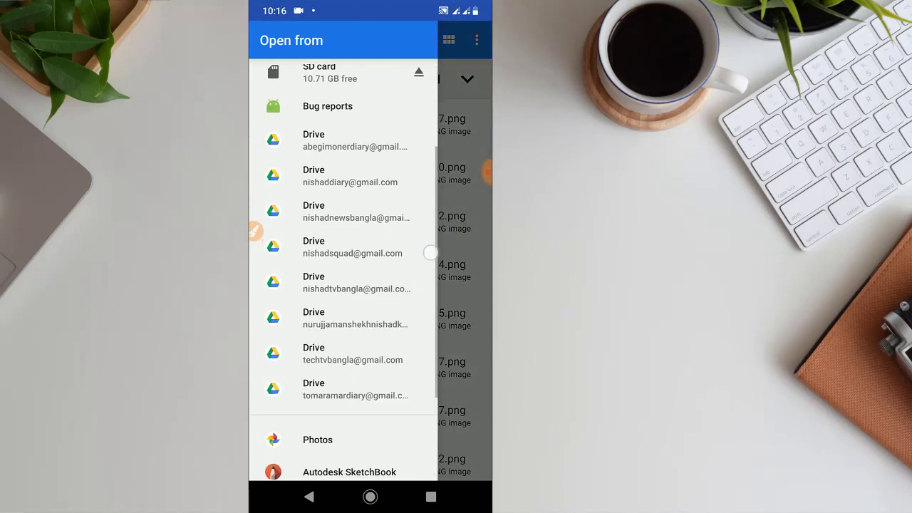
pyautogui.click(335, 396)
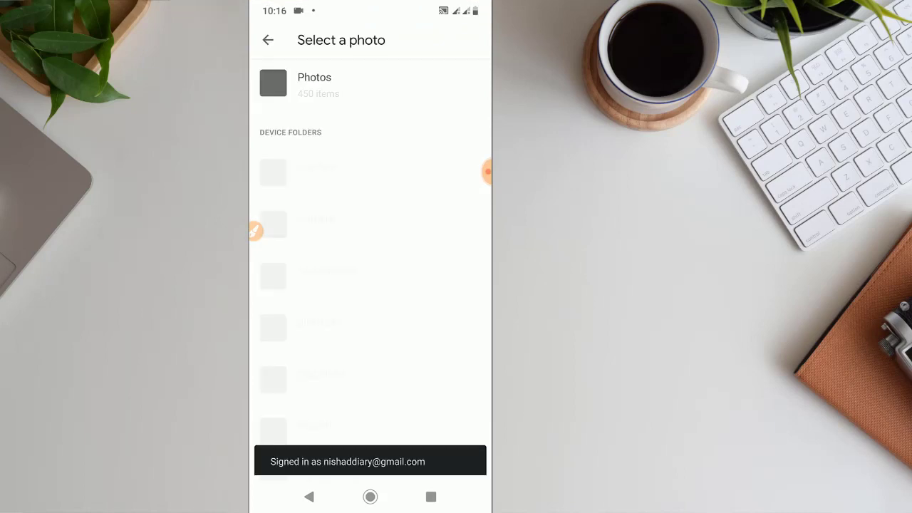
# Scroll to the Story Image folder and open it
pyautogui.moveTo(431, 366)
pyautogui.mouseDown()
pyautogui.moveTo(465, 231)
pyautogui.moveTo(465, 114)
pyautogui.mouseUp()
pyautogui.moveTo(460, 371); pyautogui.dragTo(470, 220)
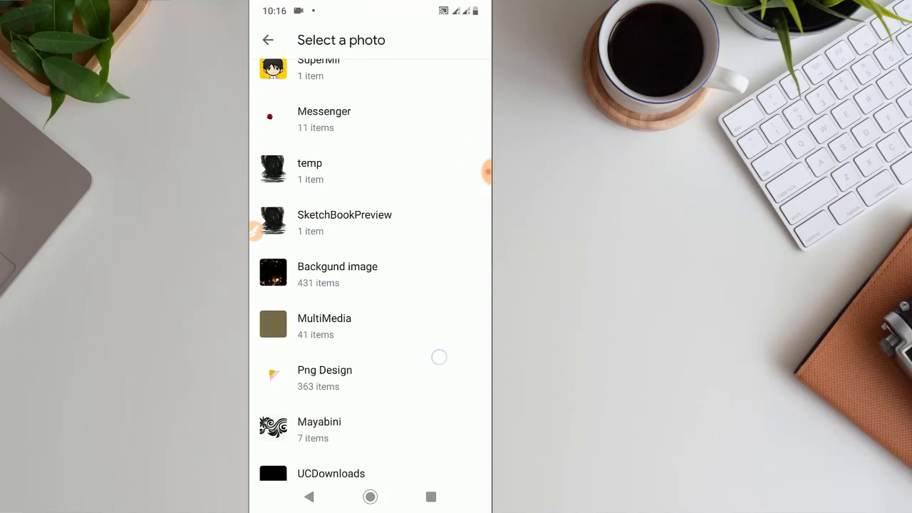
pyautogui.moveTo(438, 356); pyautogui.dragTo(458, 252)
pyautogui.moveTo(458, 371); pyautogui.dragTo(467, 241)
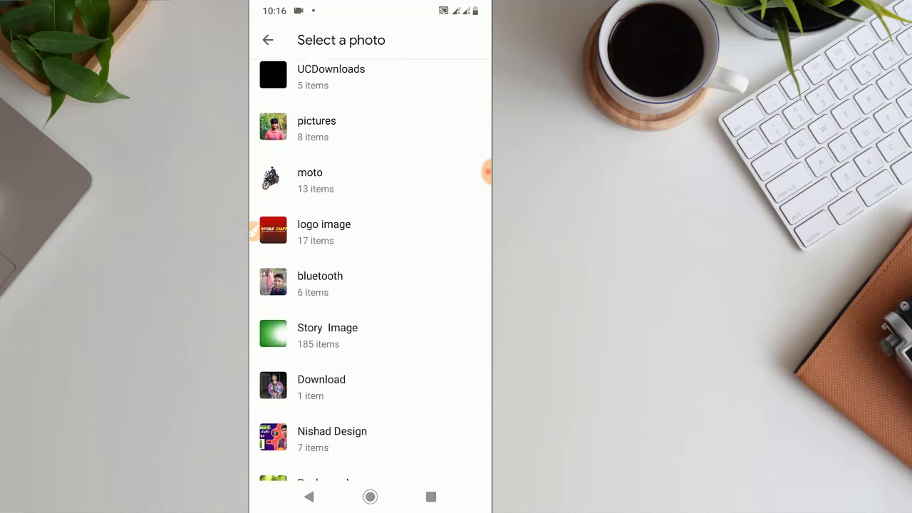
pyautogui.click(425, 340)
# Scroll the folder grid and pick the photo of the laughing woman in pink
pyautogui.moveTo(460, 342); pyautogui.dragTo(464, 264)
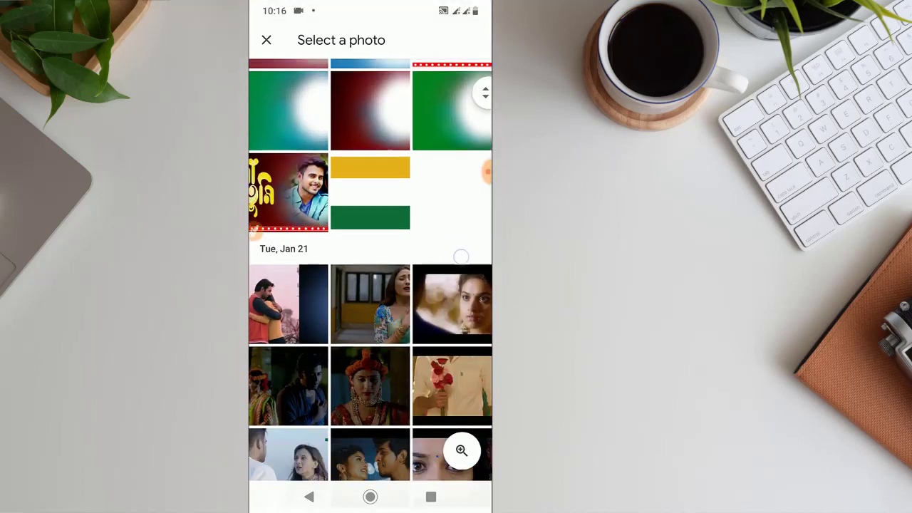
pyautogui.moveTo(463, 371); pyautogui.dragTo(471, 221)
pyautogui.moveTo(464, 356); pyautogui.dragTo(469, 229)
pyautogui.moveTo(463, 328); pyautogui.dragTo(467, 230)
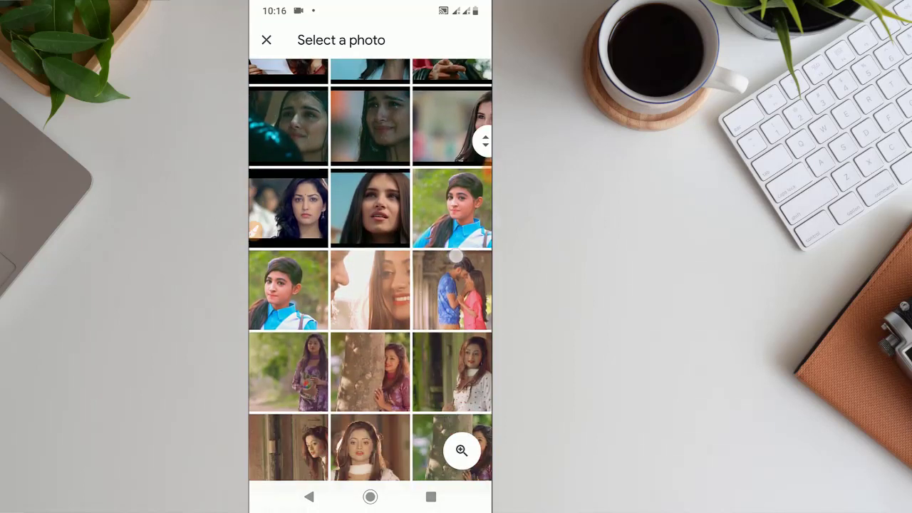
pyautogui.moveTo(463, 356); pyautogui.dragTo(468, 221)
pyautogui.moveTo(463, 328); pyautogui.dragTo(469, 217)
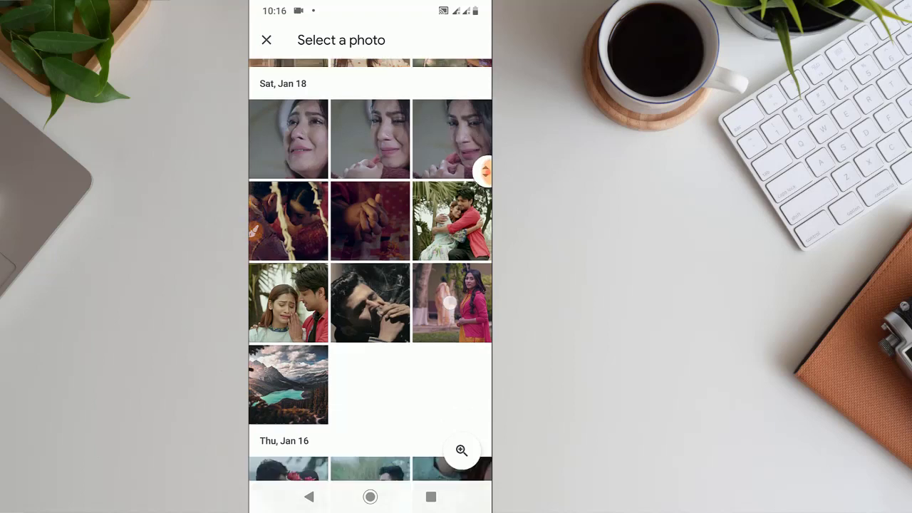
pyautogui.moveTo(463, 357); pyautogui.dragTo(457, 271)
pyautogui.moveTo(461, 356); pyautogui.dragTo(462, 240)
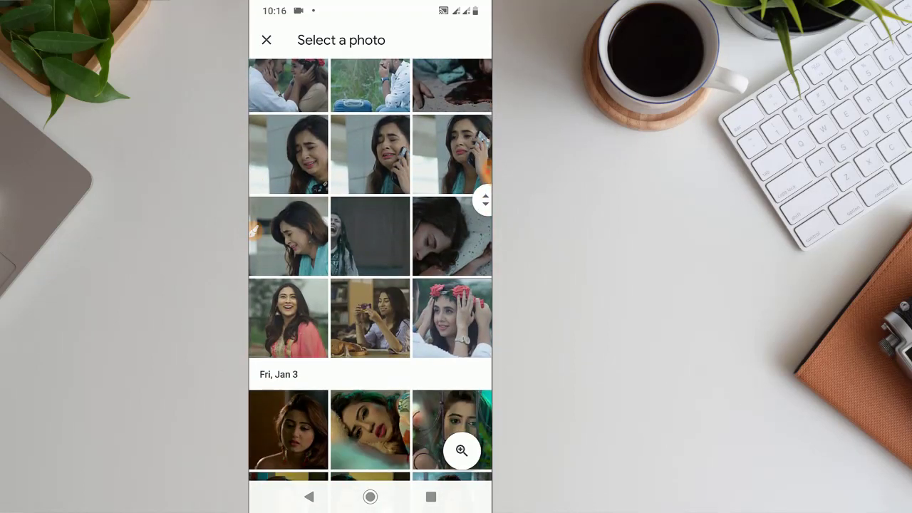
pyautogui.moveTo(457, 342); pyautogui.dragTo(456, 265)
pyautogui.moveTo(457, 299); pyautogui.dragTo(457, 226)
pyautogui.click(288, 177)
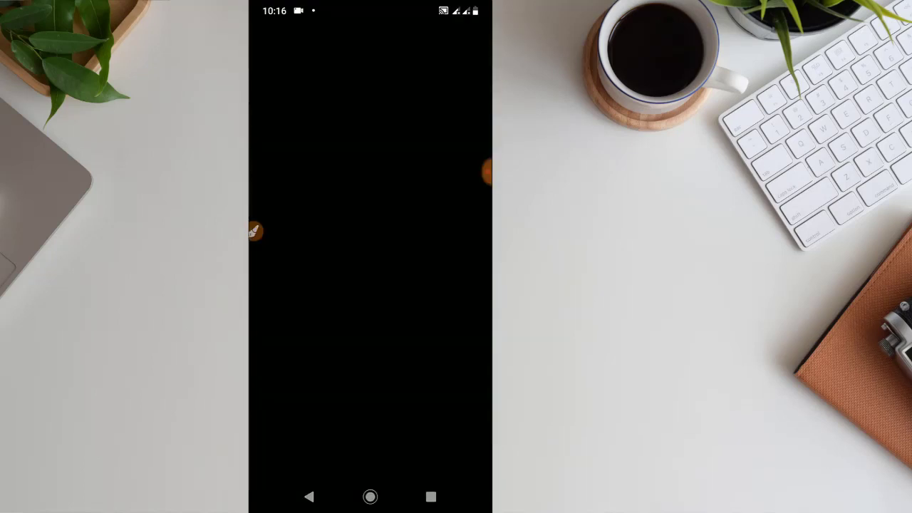
# Place the photo, enlarge it and push it right, leaving a purple band at left
pyautogui.click(452, 456)
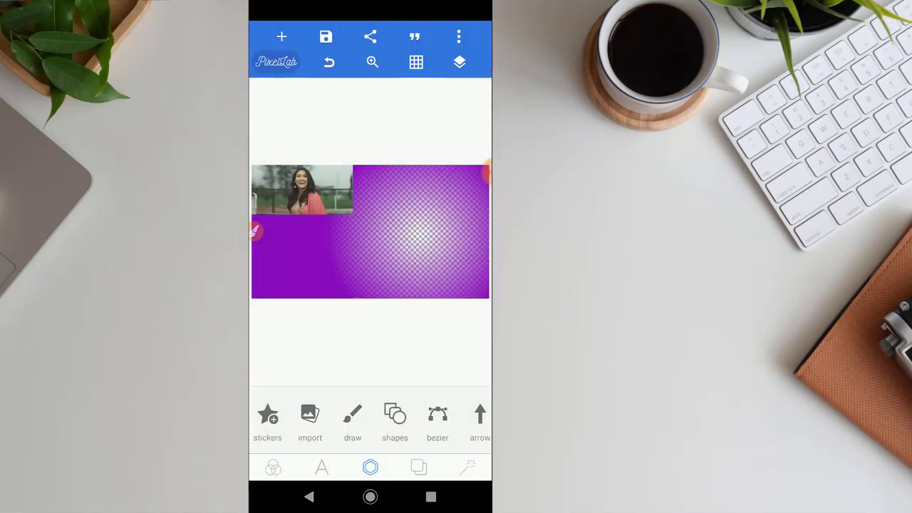
pyautogui.moveTo(327, 205)
pyautogui.mouseDown()
pyautogui.moveTo(358, 245)
pyautogui.moveTo(436, 281)
pyautogui.mouseUp()
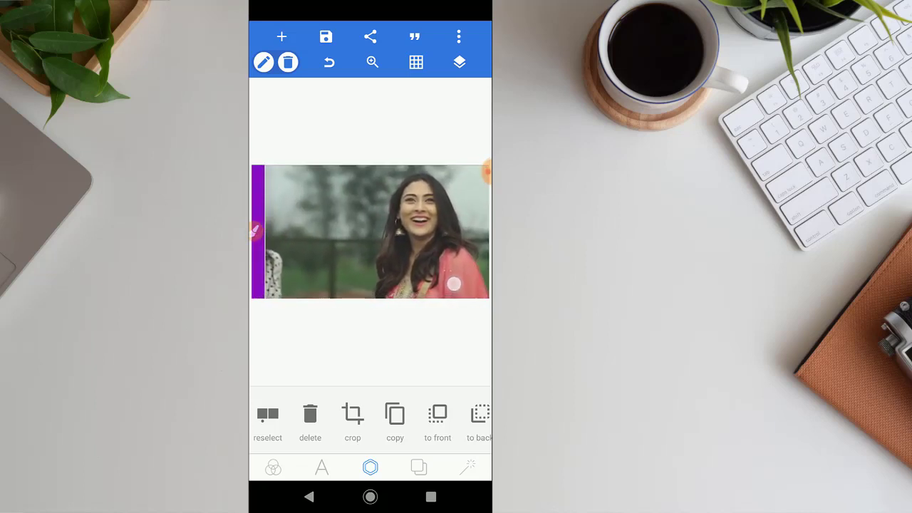
pyautogui.moveTo(436, 280); pyautogui.dragTo(452, 286)
pyautogui.click(460, 62)
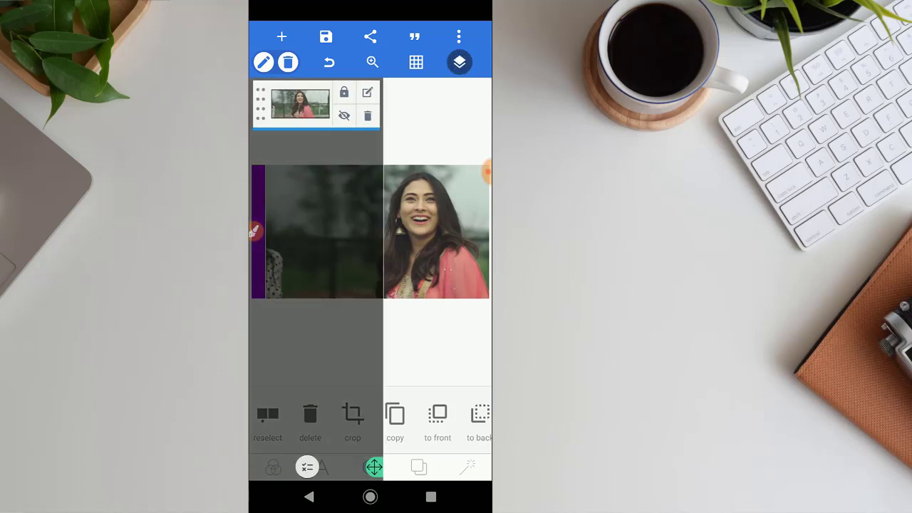
pyautogui.click(459, 62)
pyautogui.click(460, 62)
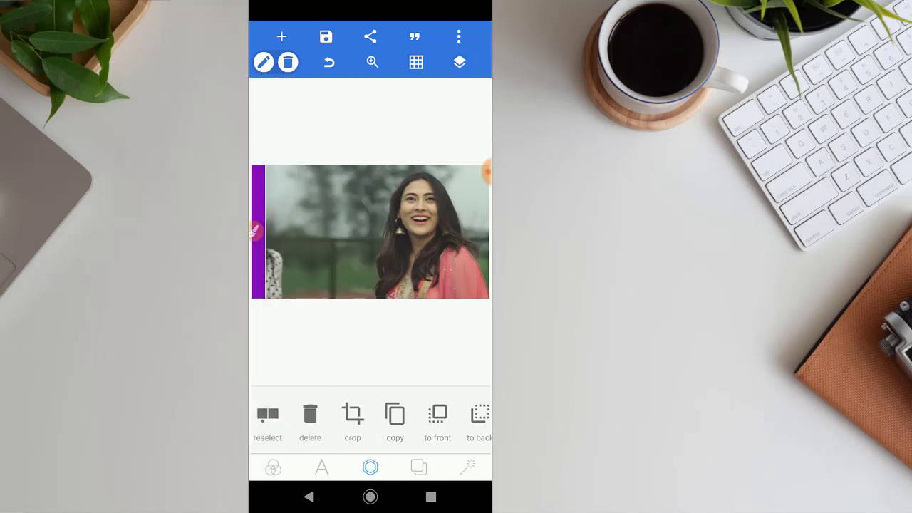
pyautogui.moveTo(397, 264); pyautogui.dragTo(482, 264)
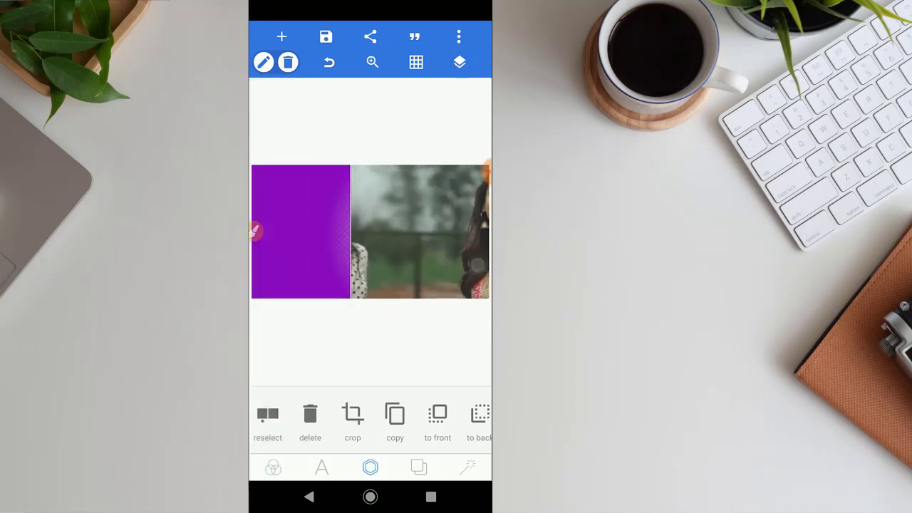
pyautogui.click(320, 275)
# Set a plain white background and shift the photo to cover most of the canvas
pyautogui.click(418, 467)
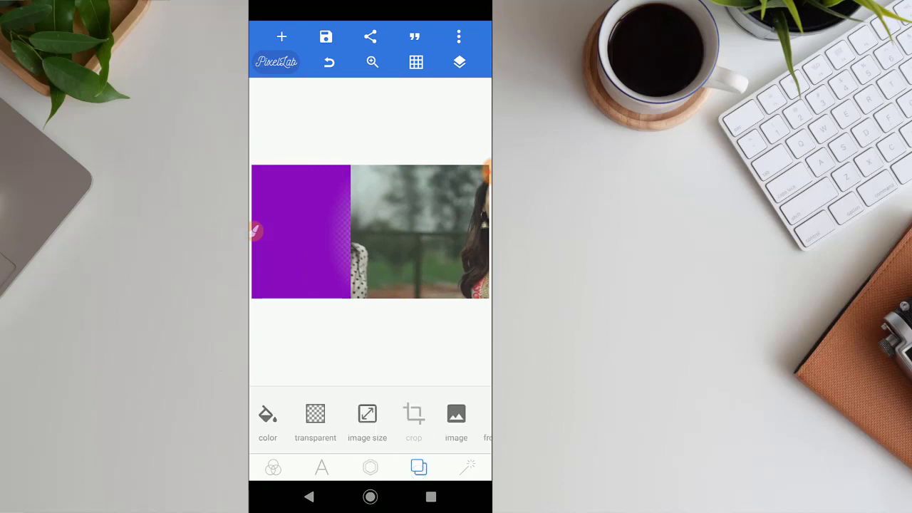
pyautogui.click(273, 419)
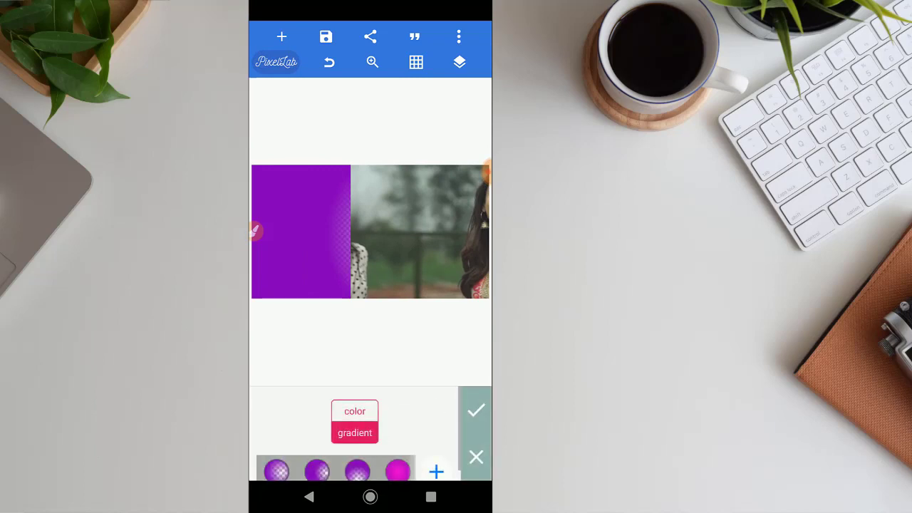
pyautogui.click(361, 411)
pyautogui.click(317, 471)
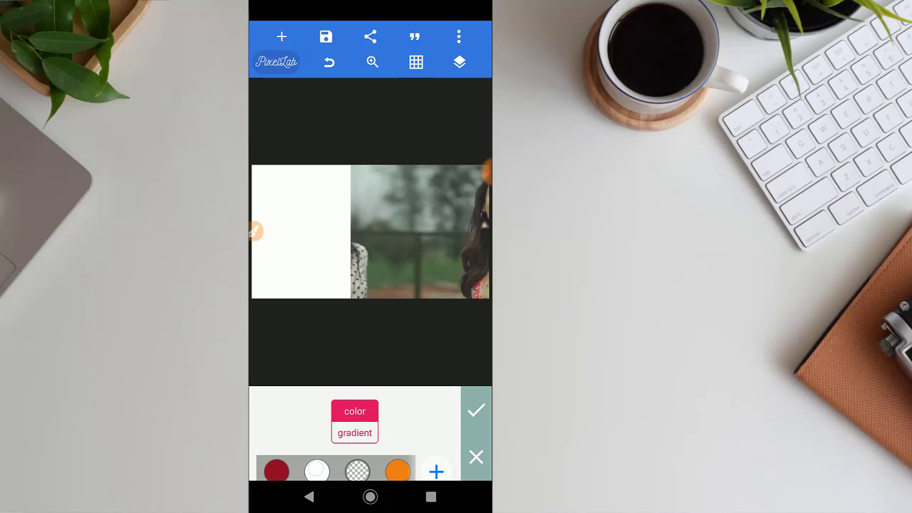
pyautogui.click(476, 410)
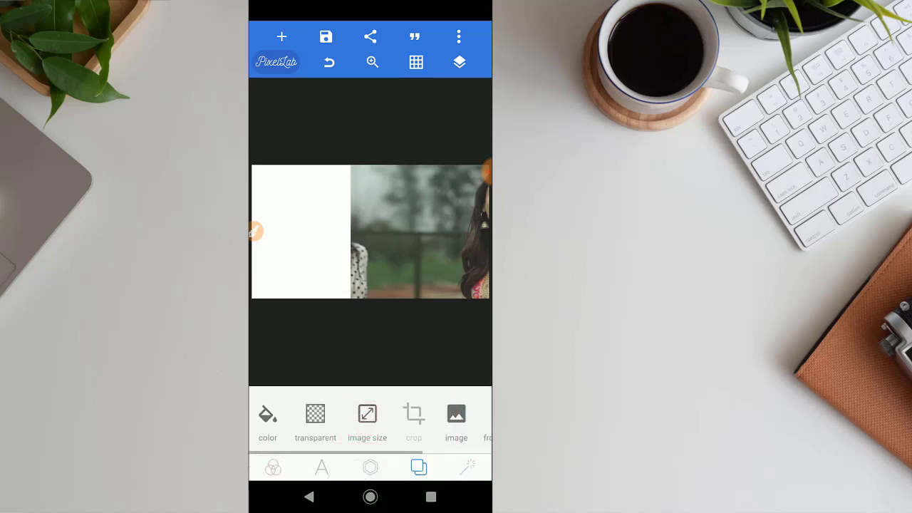
pyautogui.moveTo(418, 270)
pyautogui.mouseDown()
pyautogui.moveTo(377, 304)
pyautogui.moveTo(404, 244)
pyautogui.moveTo(337, 247)
pyautogui.moveTo(431, 277)
pyautogui.mouseUp()
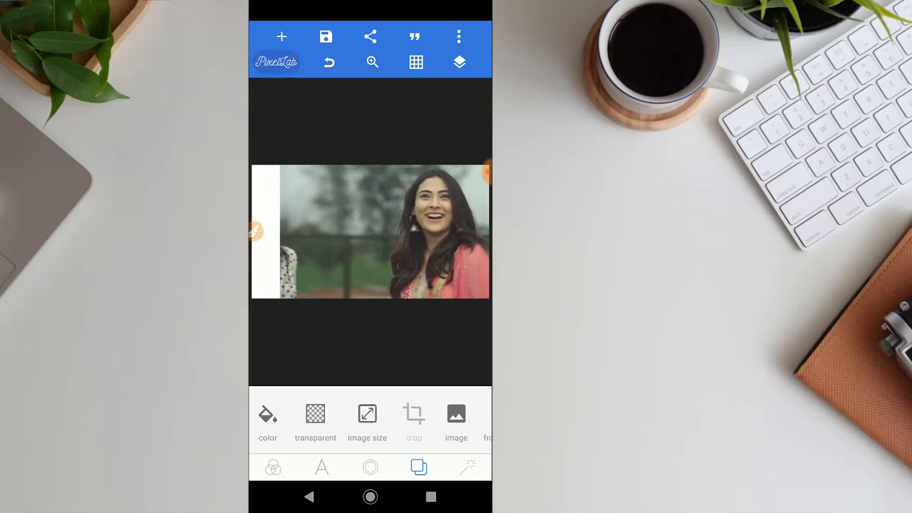
# Select the photo and nudge it right, left, up and down with the position arrows
pyautogui.click(434, 269)
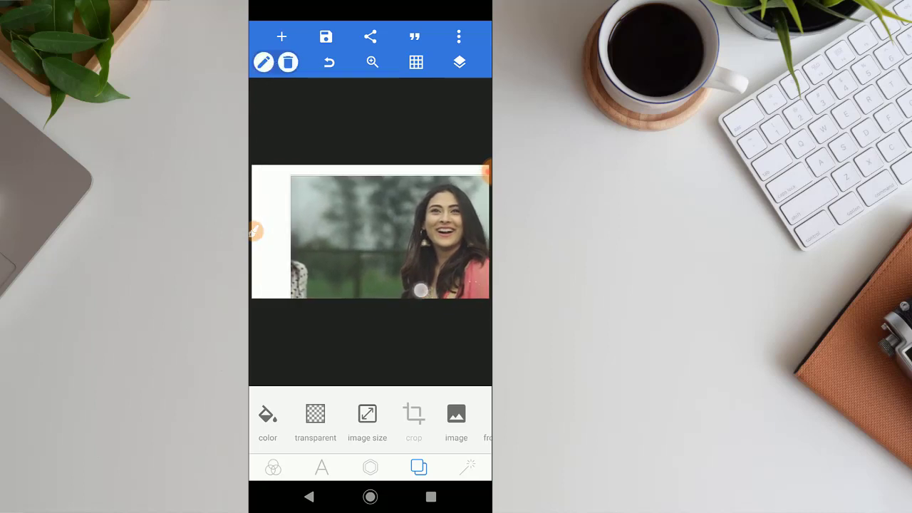
pyautogui.moveTo(442, 420)
pyautogui.mouseDown()
pyautogui.moveTo(321, 421)
pyautogui.moveTo(442, 421)
pyautogui.mouseUp()
pyautogui.click(370, 467)
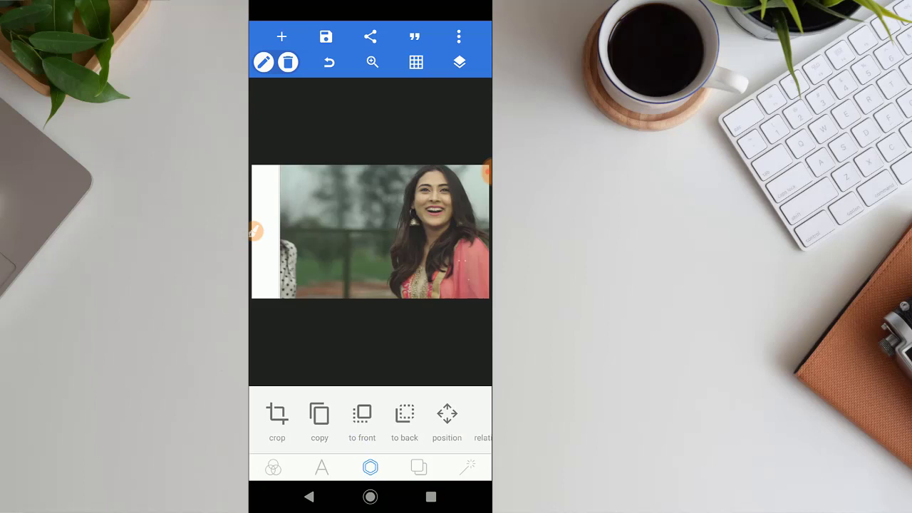
pyautogui.click(447, 420)
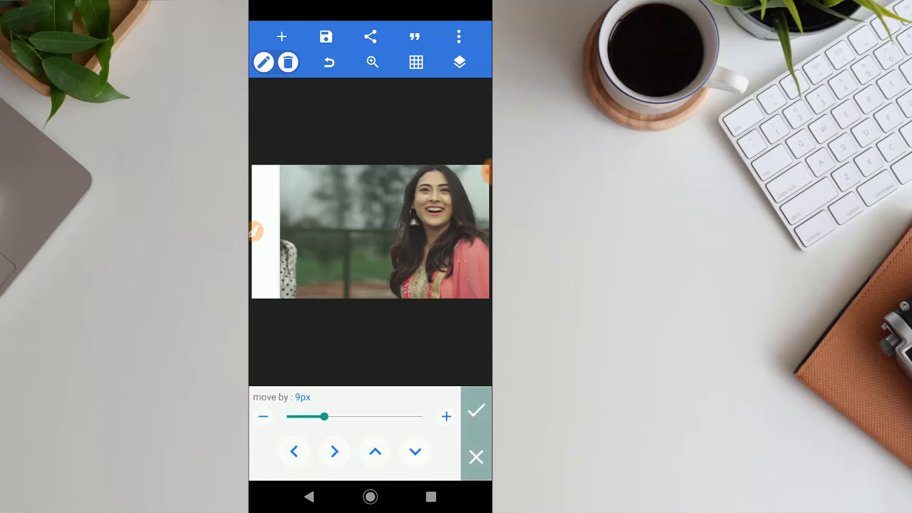
pyautogui.click(335, 451)
pyautogui.click(294, 451)
pyautogui.click(378, 453)
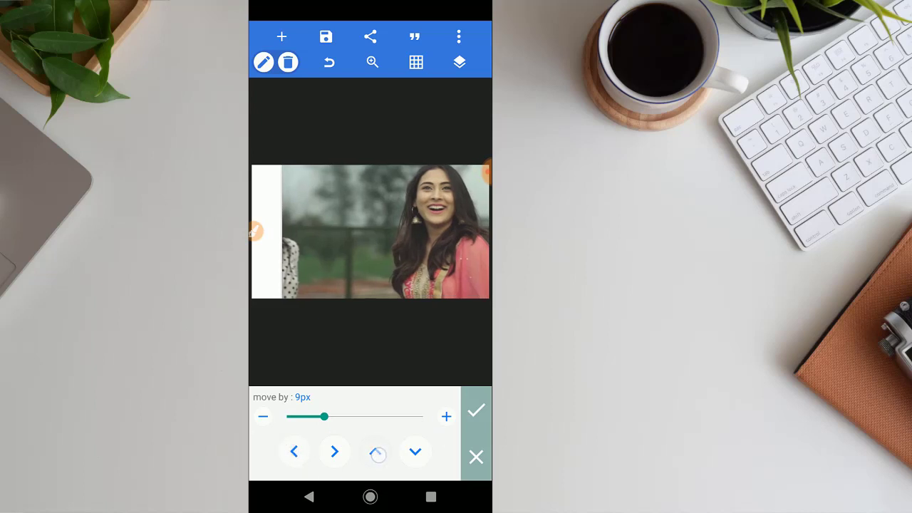
pyautogui.click(416, 451)
# Nudge the photo with a 30-pixel, then 21-pixel step, and finish
pyautogui.moveTo(325, 416); pyautogui.dragTo(423, 416)
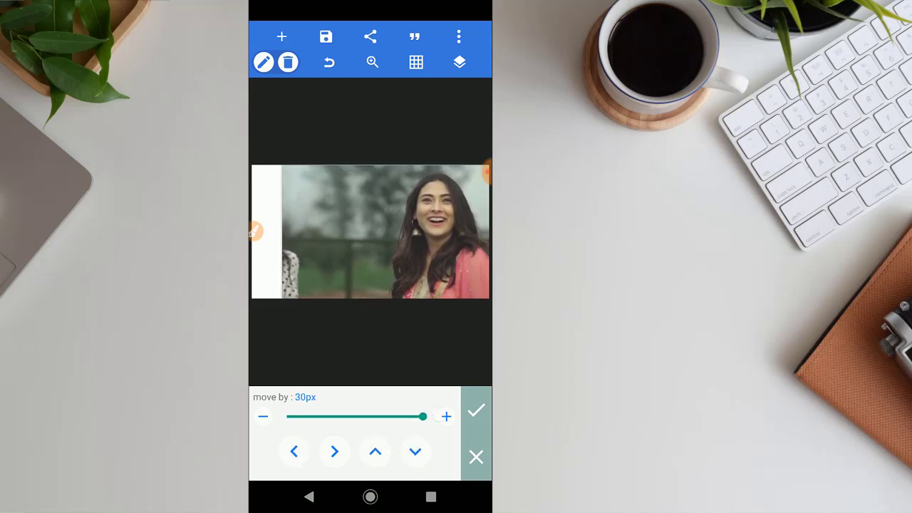
pyautogui.click(416, 451)
pyautogui.click(376, 451)
pyautogui.moveTo(423, 416); pyautogui.dragTo(380, 417)
pyautogui.click(376, 451)
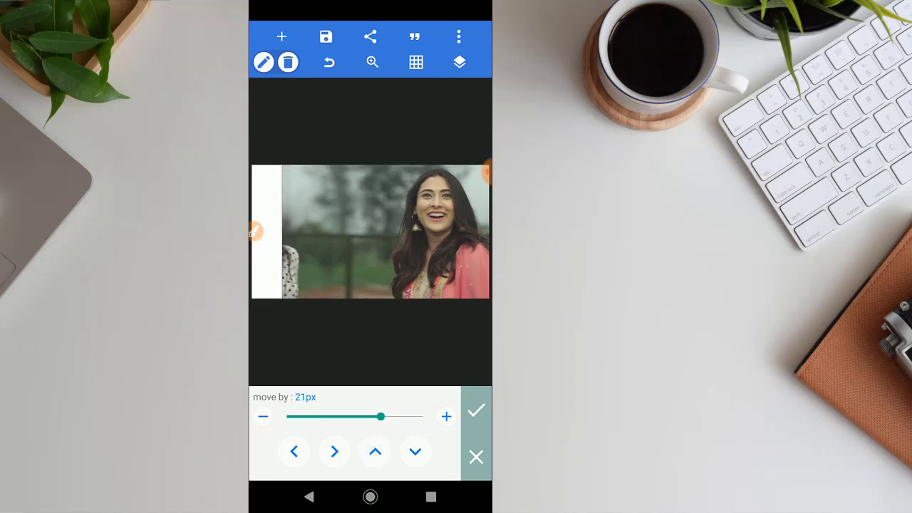
pyautogui.click(477, 410)
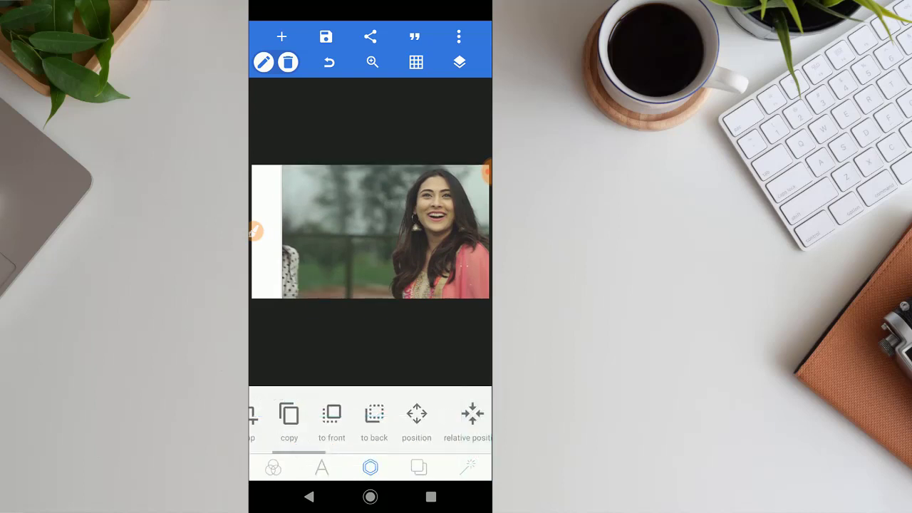
# Center the photo horizontally and align it to the canvas top, leaving a white left strip
pyautogui.moveTo(432, 442); pyautogui.dragTo(393, 443)
pyautogui.click(433, 417)
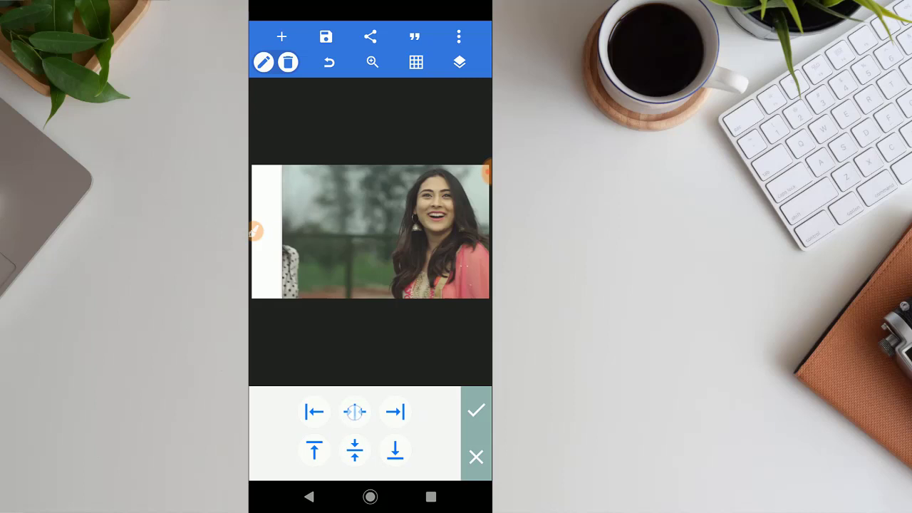
pyautogui.click(355, 411)
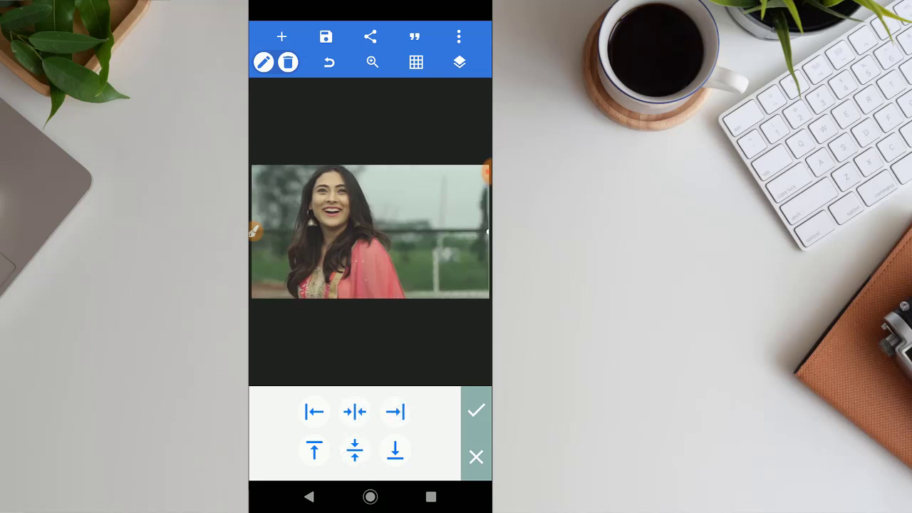
pyautogui.click(315, 451)
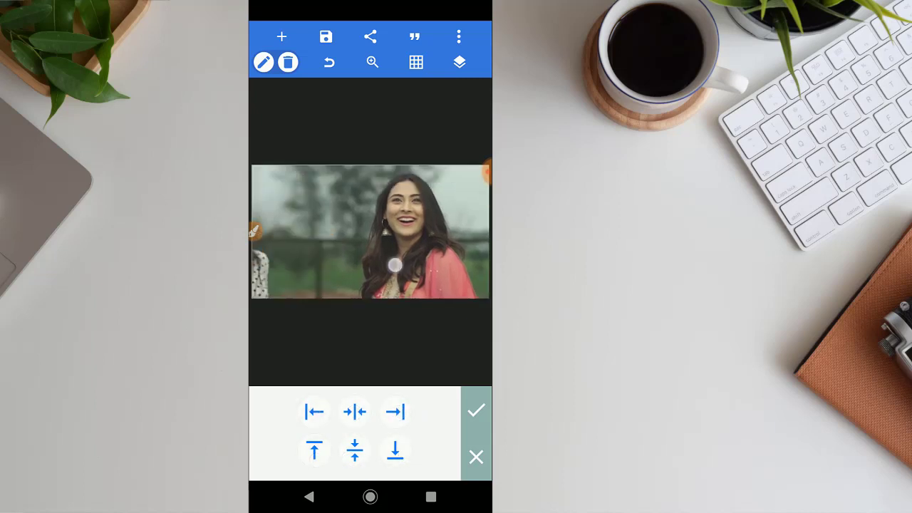
pyautogui.moveTo(395, 265); pyautogui.dragTo(425, 261)
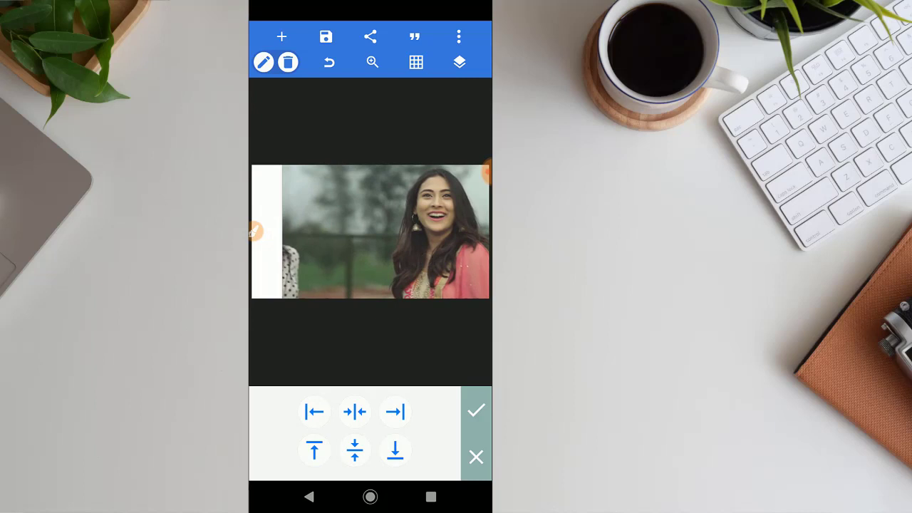
pyautogui.click(476, 410)
# Stretch the photo to 100% canvas width with ratio kept, then nudge it slightly left
pyautogui.moveTo(428, 413); pyautogui.dragTo(330, 413)
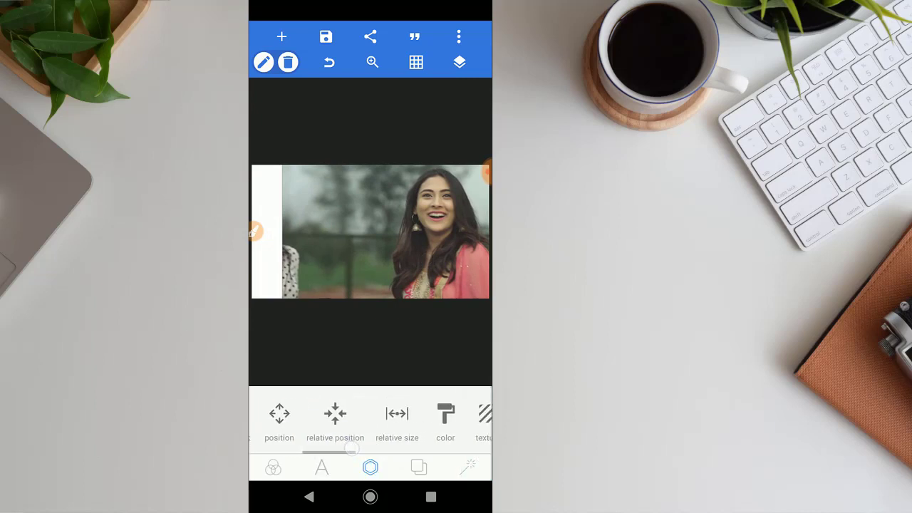
pyautogui.click(397, 416)
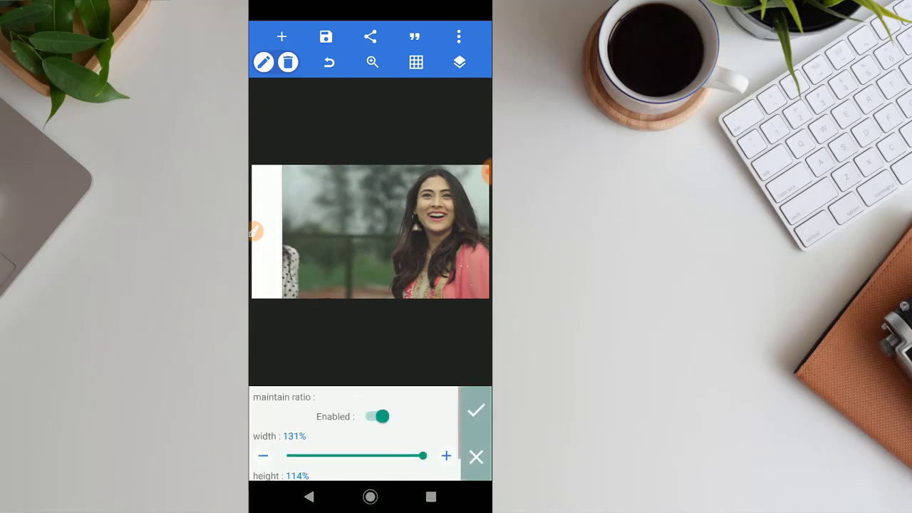
pyautogui.moveTo(374, 456); pyautogui.dragTo(424, 456)
pyautogui.click(377, 416)
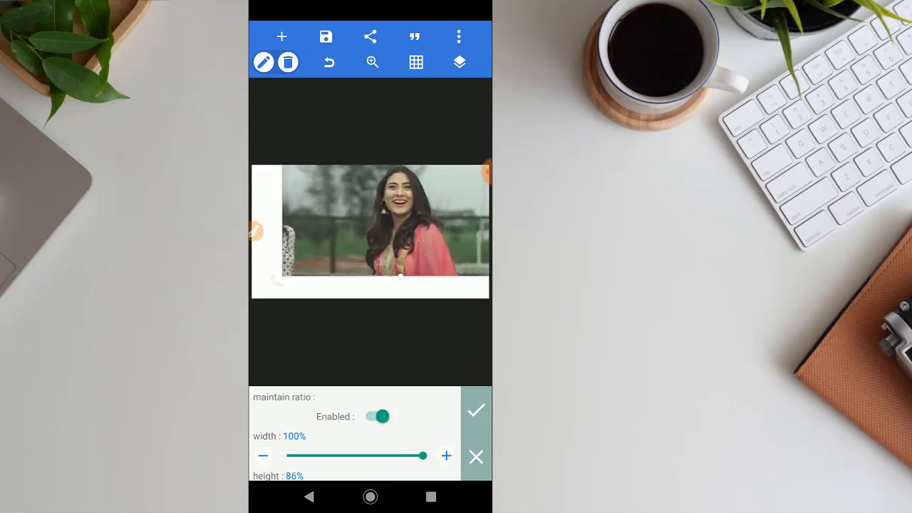
pyautogui.click(476, 410)
pyautogui.moveTo(460, 268)
pyautogui.mouseDown()
pyautogui.moveTo(400, 271)
pyautogui.moveTo(455, 284)
pyautogui.mouseUp()
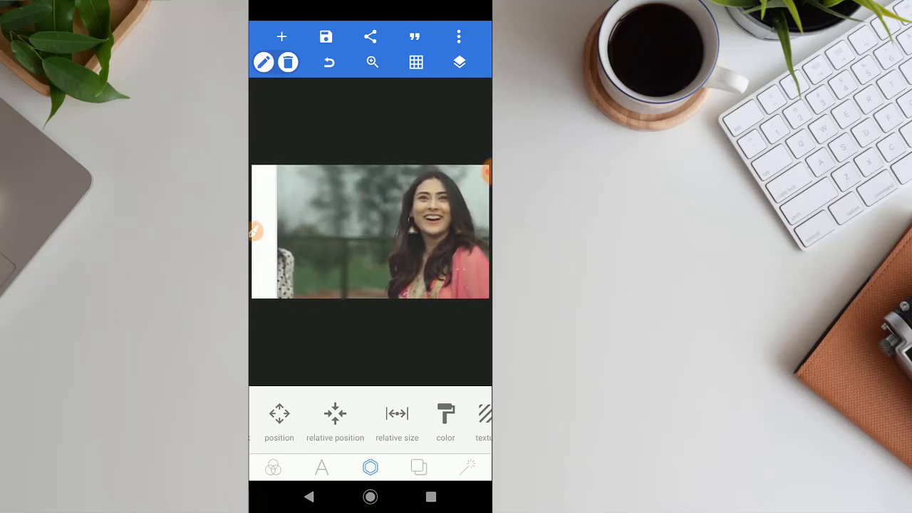
pyautogui.click(371, 342)
# Try a solid colour overlay and a texture on the photo, keeping neither
pyautogui.click(428, 235)
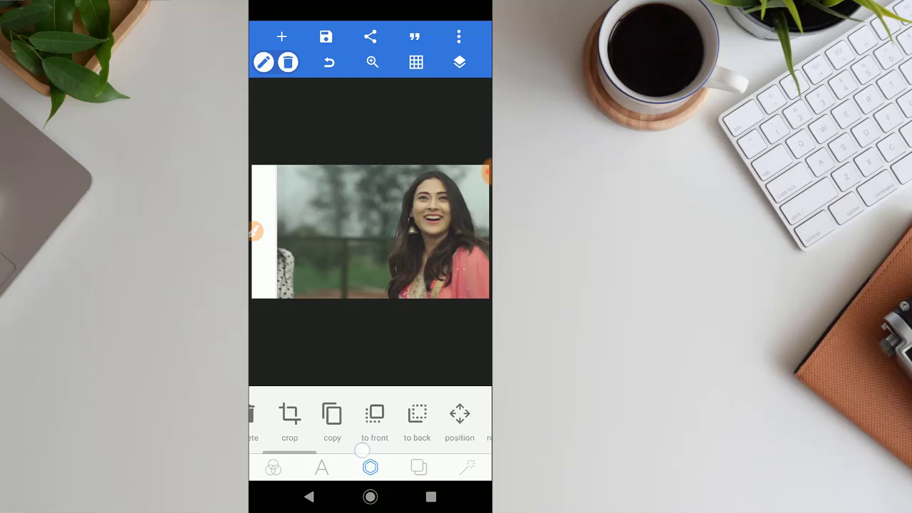
pyautogui.hscroll(3, 363, 420)
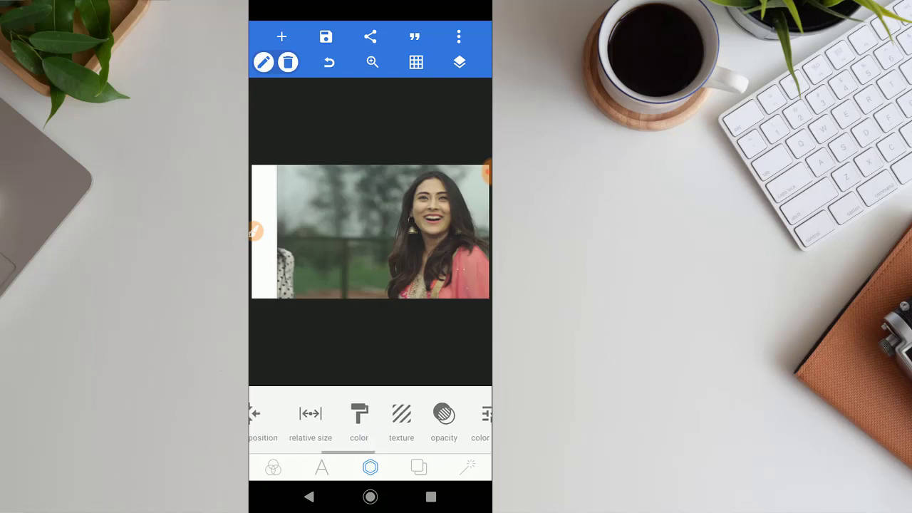
pyautogui.click(359, 415)
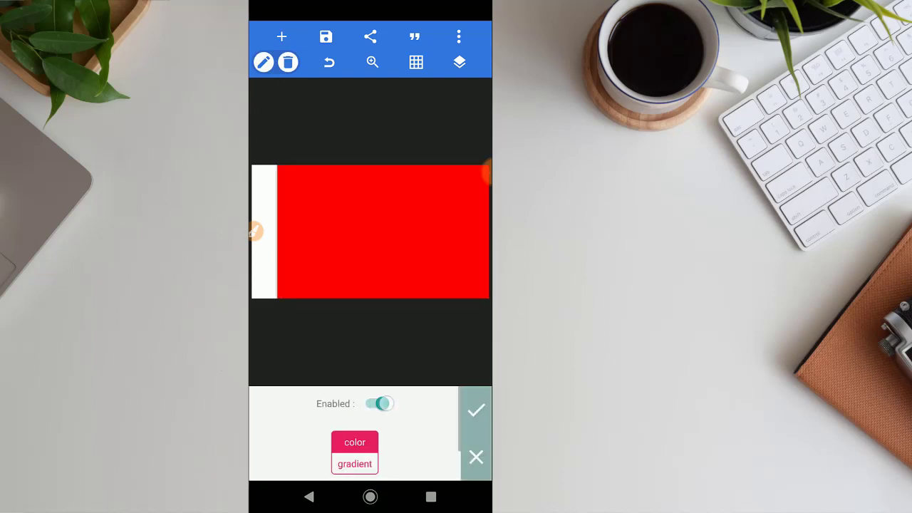
pyautogui.click(375, 403)
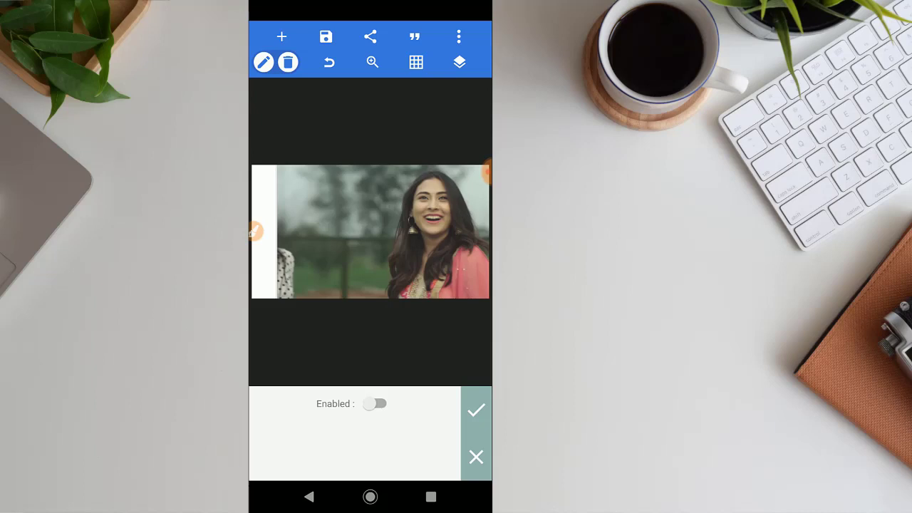
pyautogui.click(476, 410)
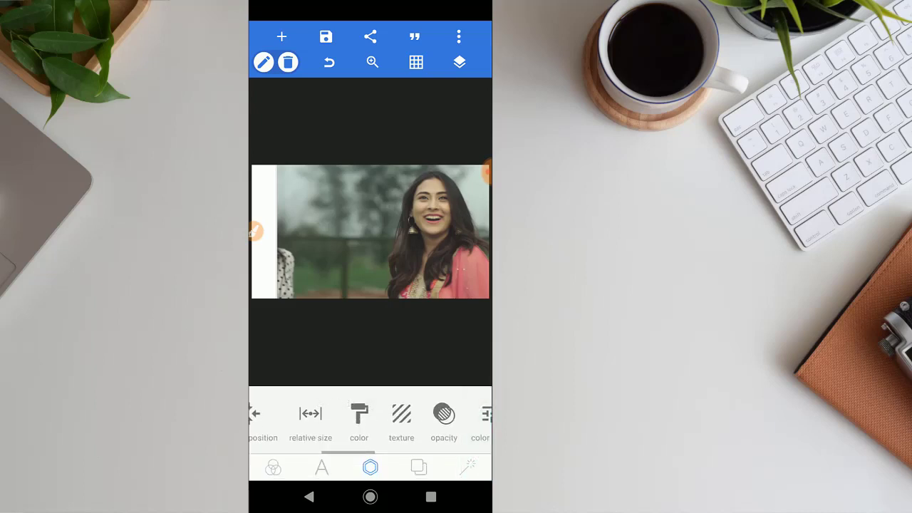
pyautogui.click(402, 415)
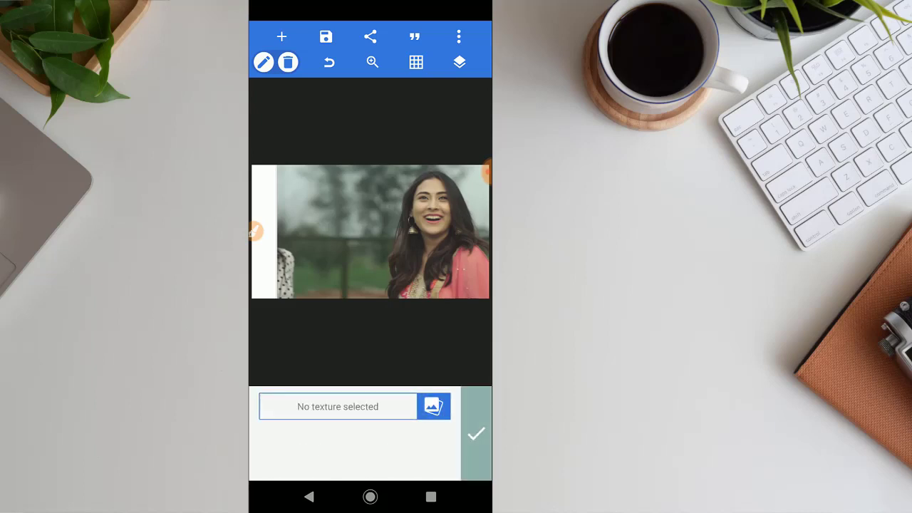
pyautogui.click(477, 442)
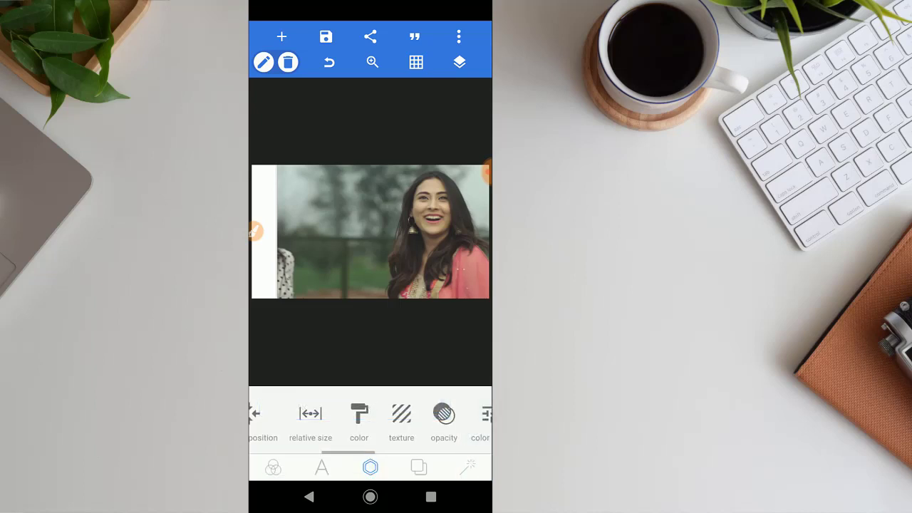
# Test fading the photo's opacity and leave it at 100%
pyautogui.click(443, 415)
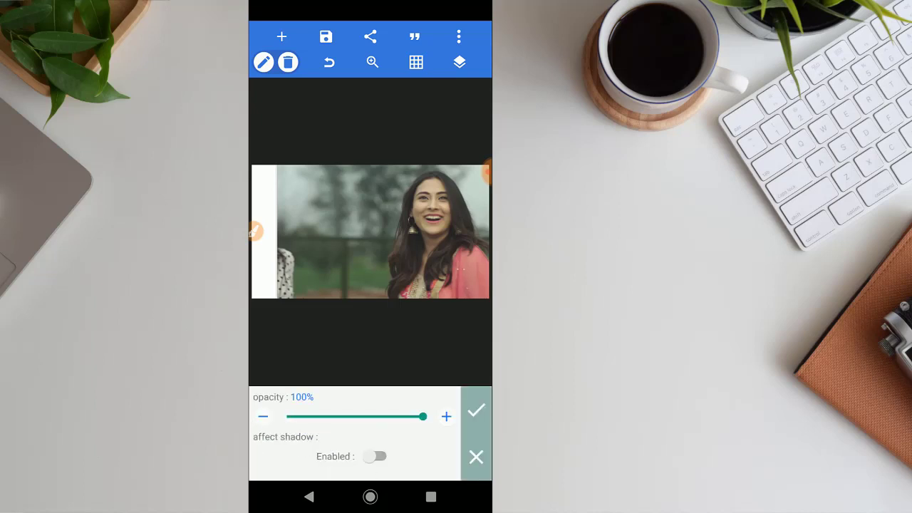
pyautogui.moveTo(423, 416)
pyautogui.mouseDown()
pyautogui.moveTo(320, 416)
pyautogui.moveTo(423, 416)
pyautogui.moveTo(325, 416)
pyautogui.moveTo(421, 416)
pyautogui.moveTo(353, 417)
pyautogui.mouseUp()
pyautogui.click(476, 411)
# Apply subtle colour filters to the photo: hue -4, saturation 12, brightness 6, slight contrast
pyautogui.click(413, 417)
pyautogui.moveTo(355, 457); pyautogui.dragTo(363, 457)
pyautogui.moveTo(412, 431); pyautogui.dragTo(446, 355)
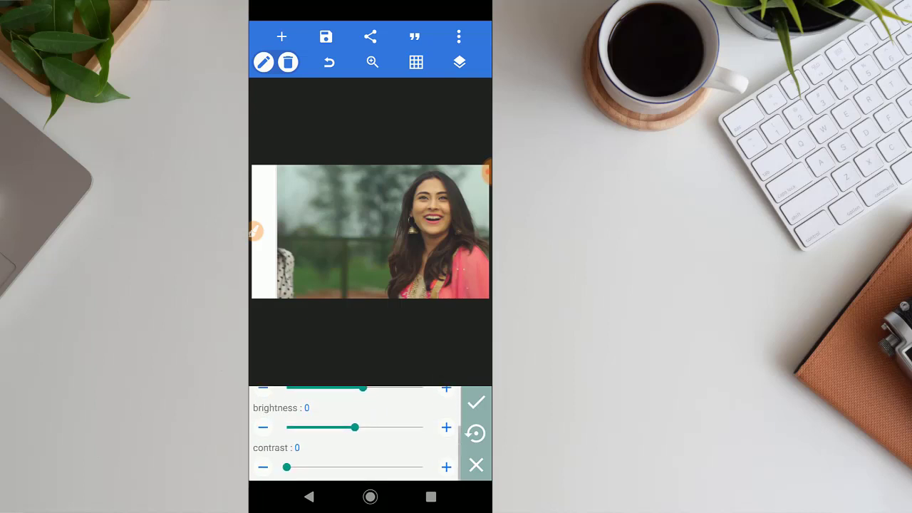
pyautogui.moveTo(357, 428)
pyautogui.mouseDown()
pyautogui.moveTo(384, 428)
pyautogui.moveTo(359, 428)
pyautogui.mouseUp()
pyautogui.moveTo(287, 466); pyautogui.dragTo(302, 467)
pyautogui.click(476, 403)
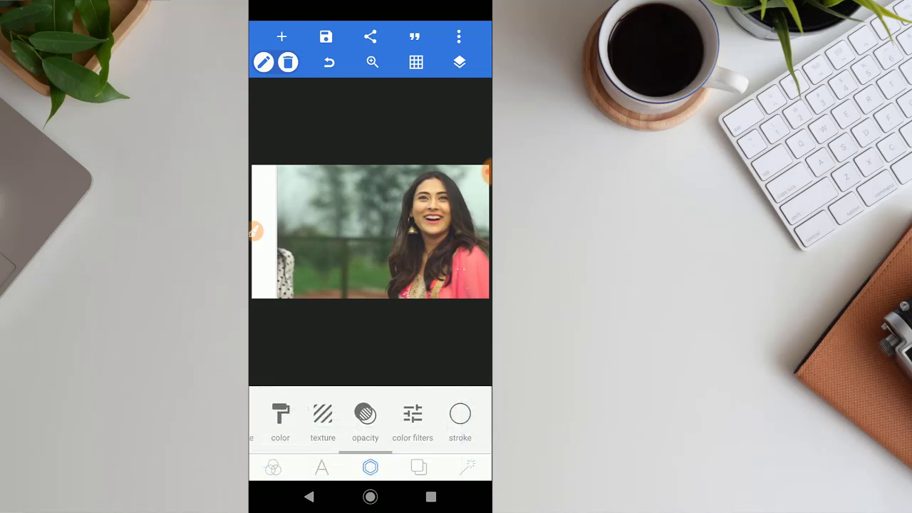
# Try an outline stroke around the photo and turn it off again
pyautogui.moveTo(423, 428); pyautogui.dragTo(378, 427)
pyautogui.click(413, 417)
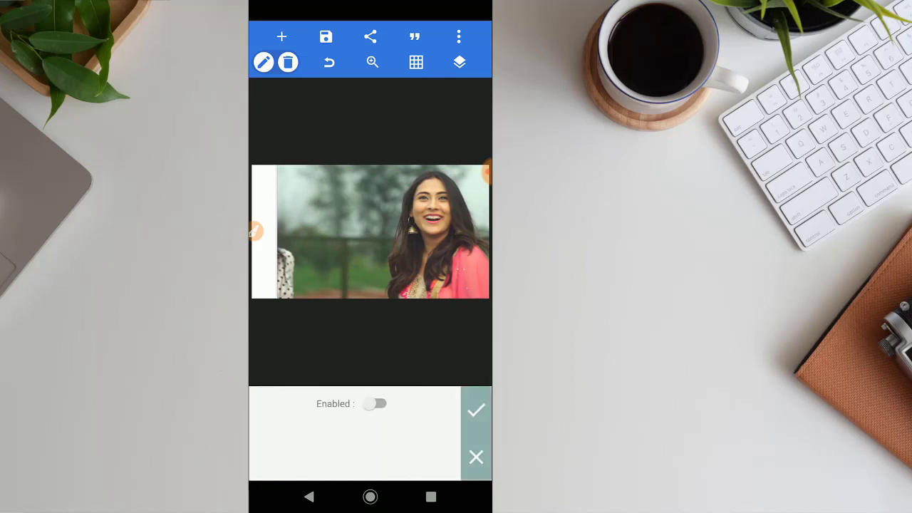
pyautogui.click(378, 404)
pyautogui.click(476, 410)
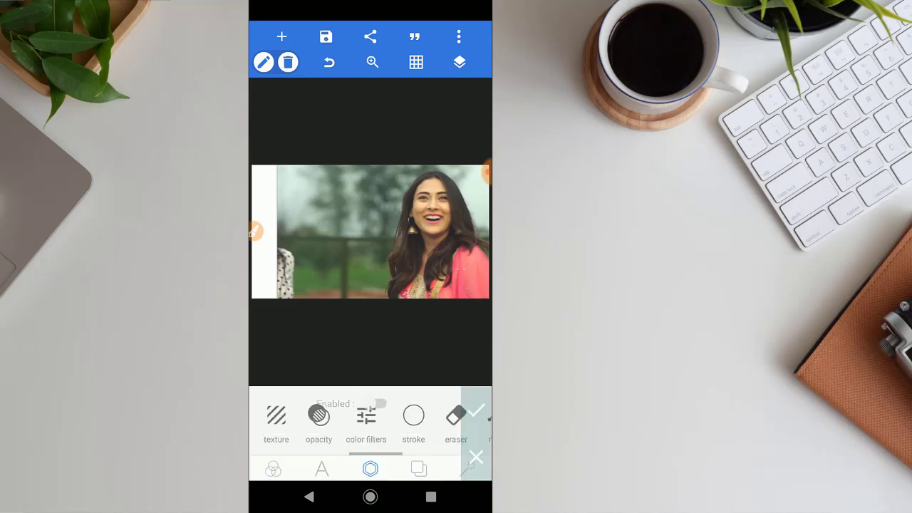
pyautogui.moveTo(413, 421); pyautogui.dragTo(367, 420)
pyautogui.click(412, 417)
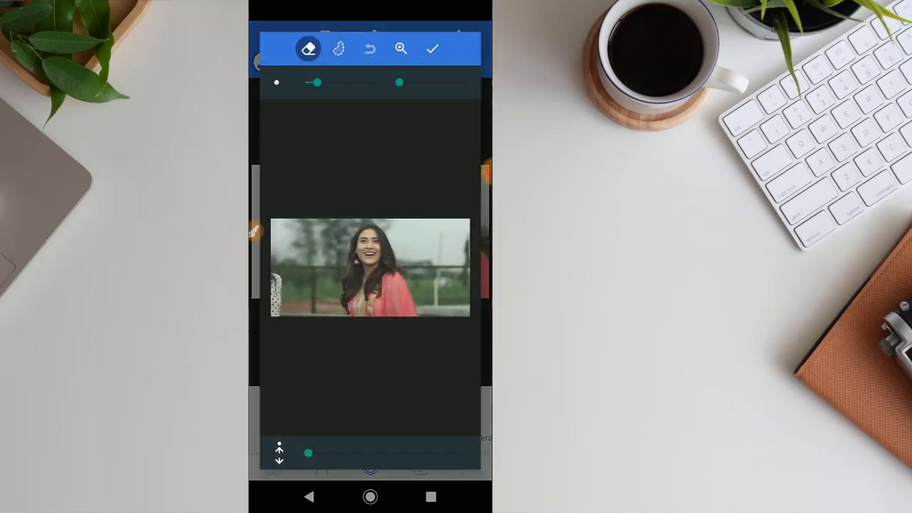
pyautogui.moveTo(314, 83); pyautogui.dragTo(375, 83)
pyautogui.moveTo(285, 228)
pyautogui.mouseDown()
pyautogui.moveTo(350, 221)
pyautogui.moveTo(457, 318)
pyautogui.mouseUp()
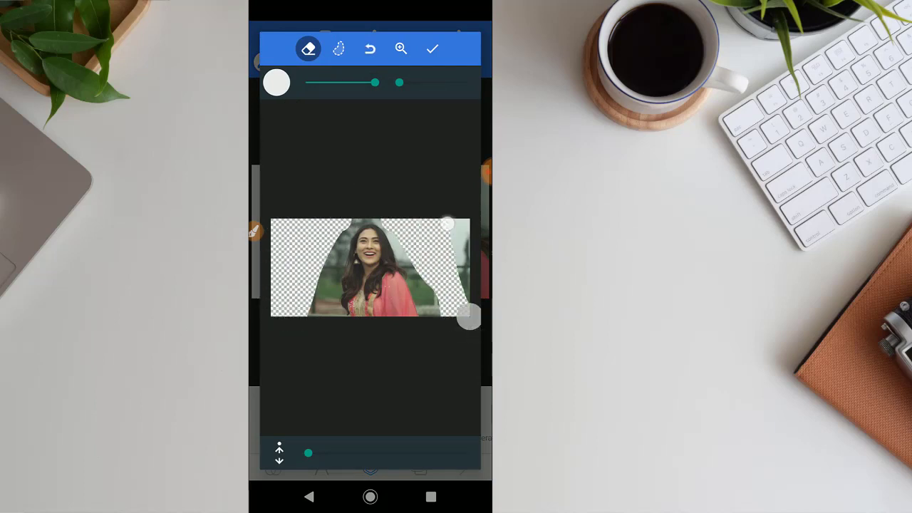
pyautogui.moveTo(448, 224); pyautogui.dragTo(482, 329)
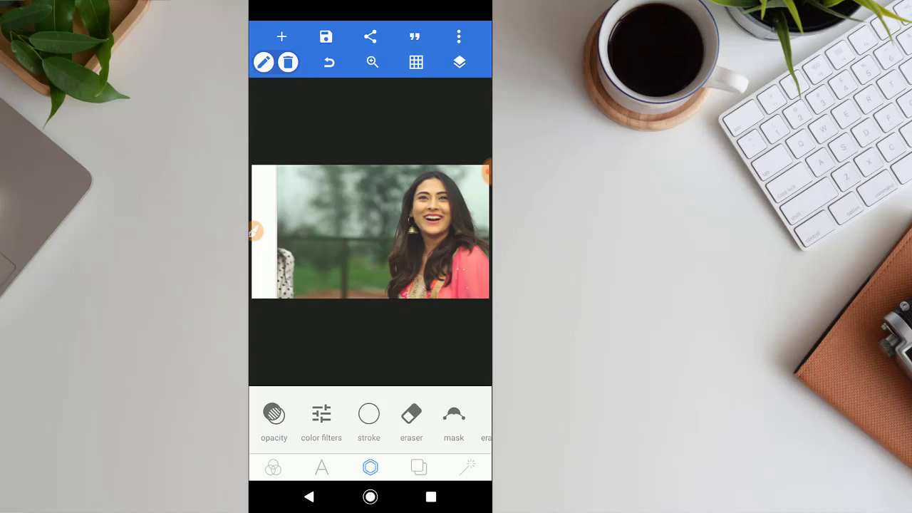
pyautogui.click(454, 414)
pyautogui.click(376, 403)
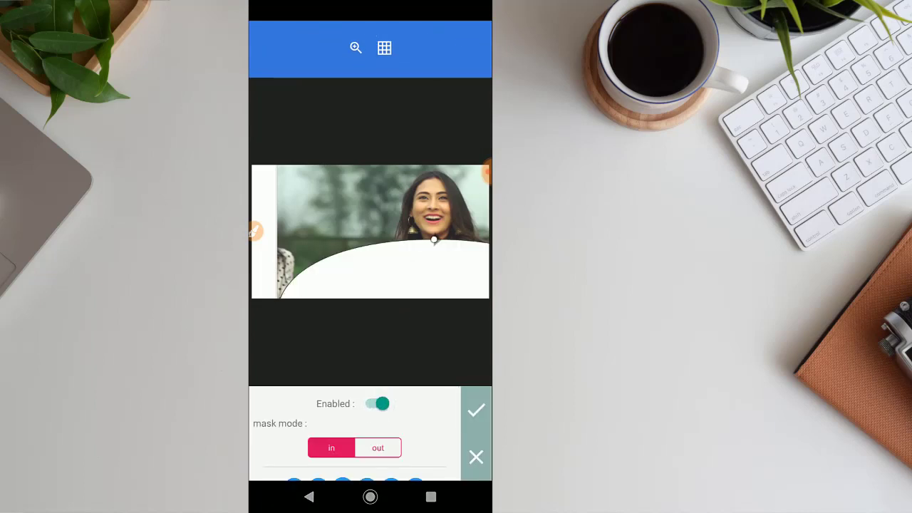
pyautogui.moveTo(363, 208); pyautogui.dragTo(366, 201)
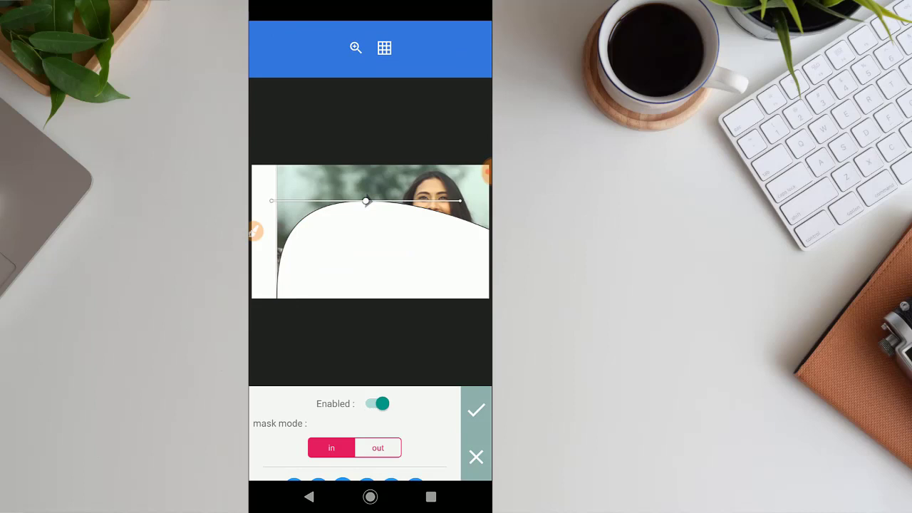
pyautogui.click(391, 448)
pyautogui.click(378, 404)
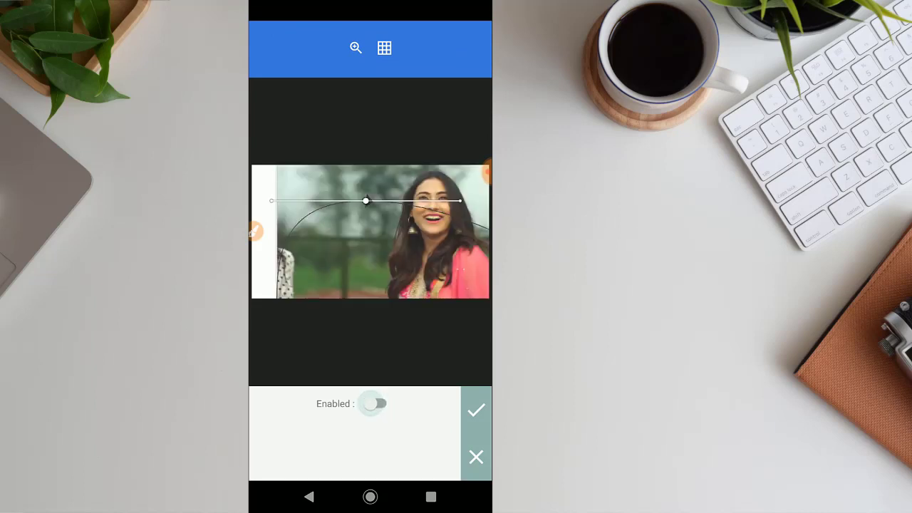
pyautogui.click(476, 410)
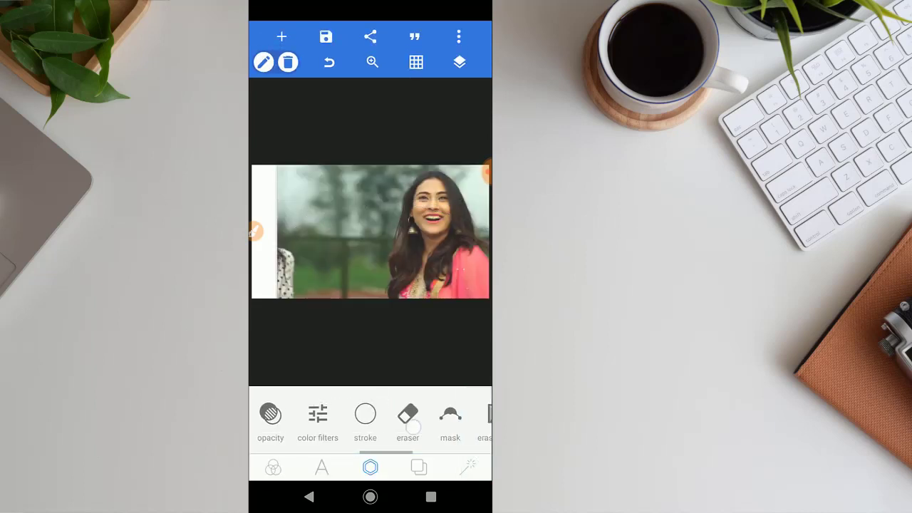